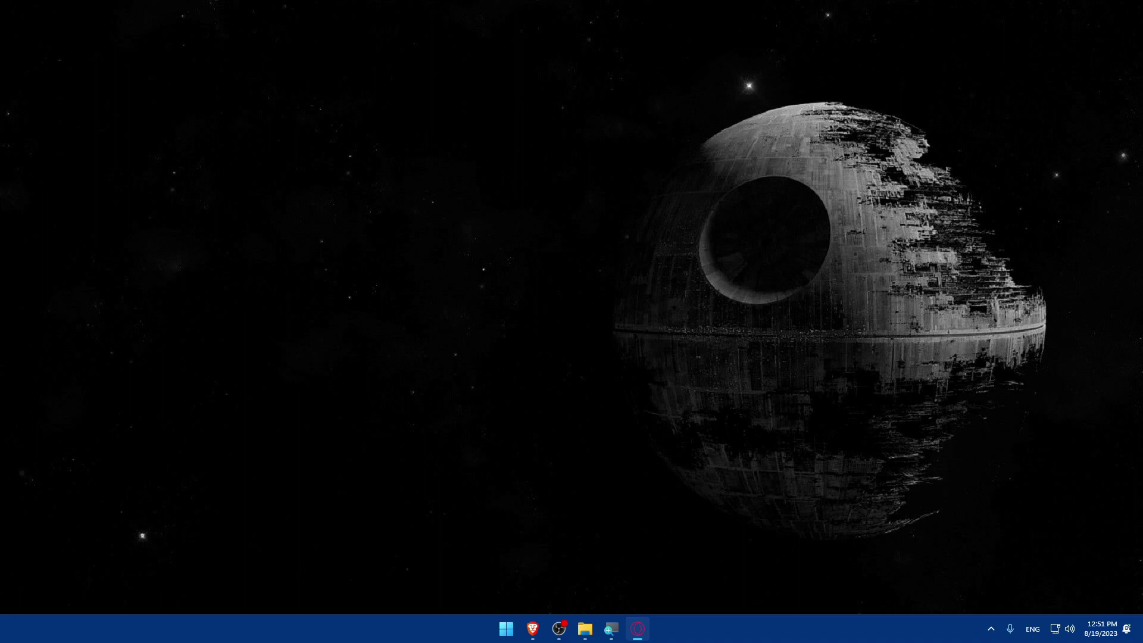
In Brave, start the localhost wp-admin address, then add a blank tab beside WordPress.com My Home
click(533, 629)
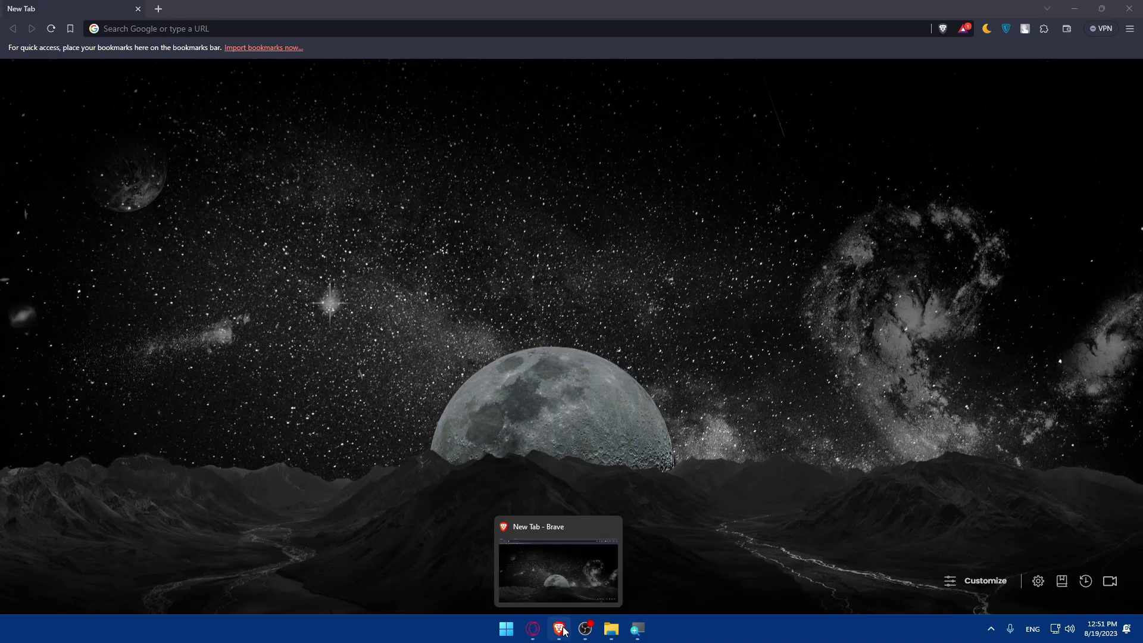
click(563, 628)
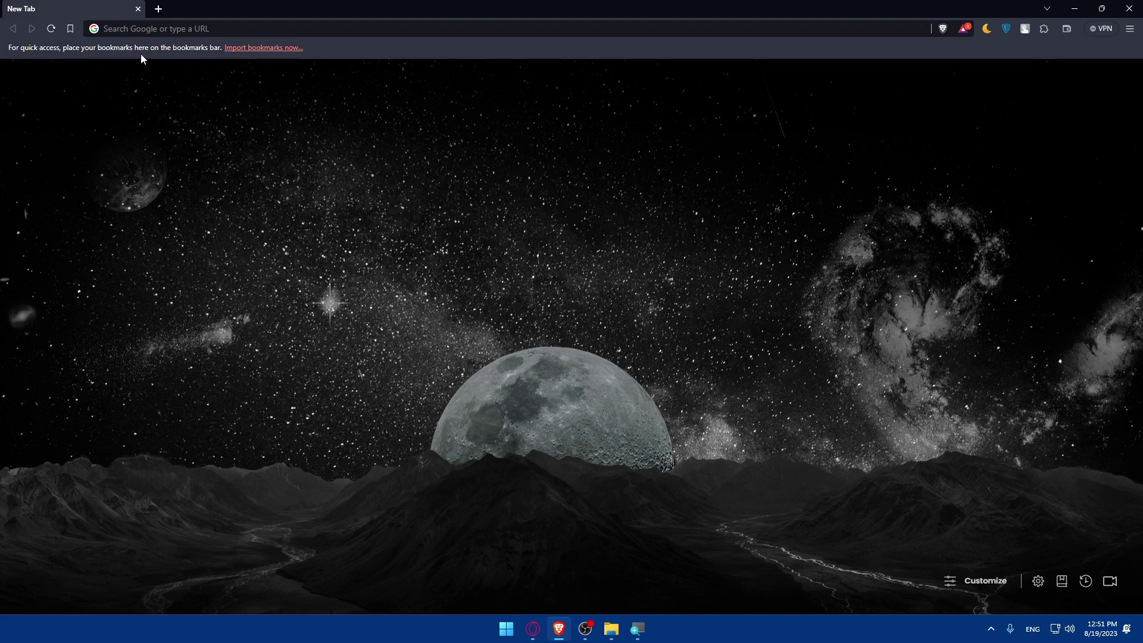
click(143, 29)
text(wordpress/wp-admin/)
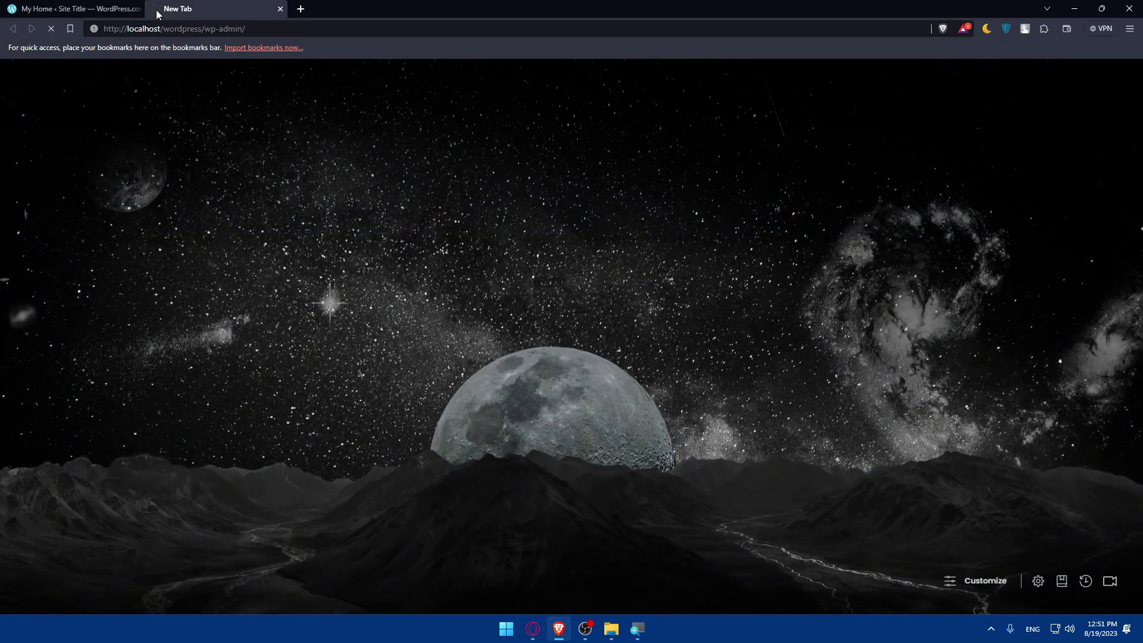
click(117, 6)
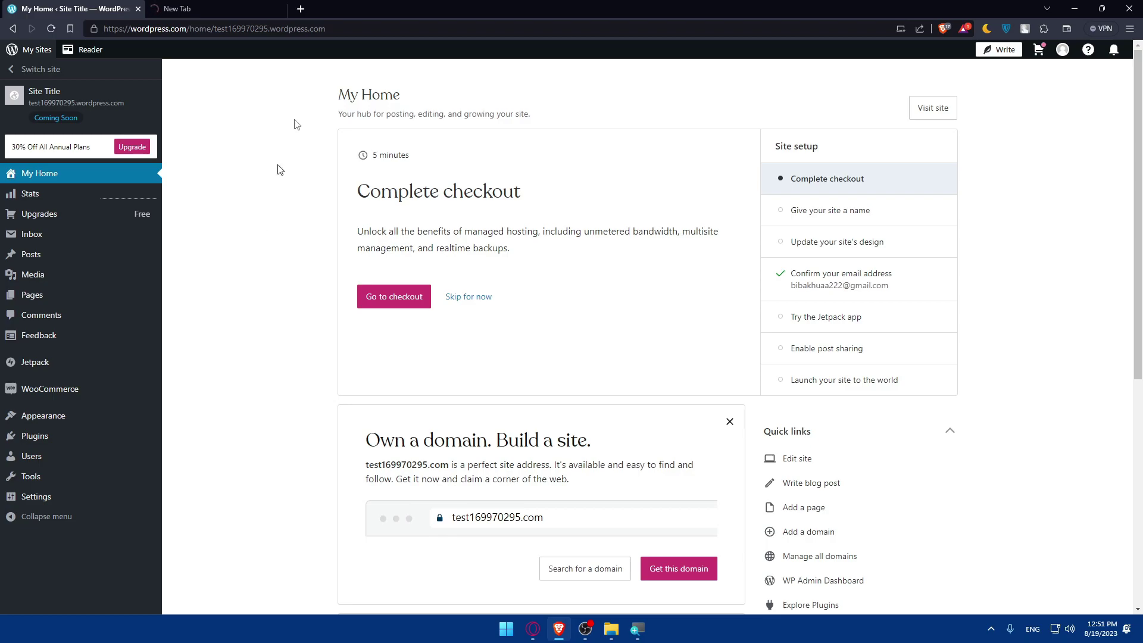
click(305, 11)
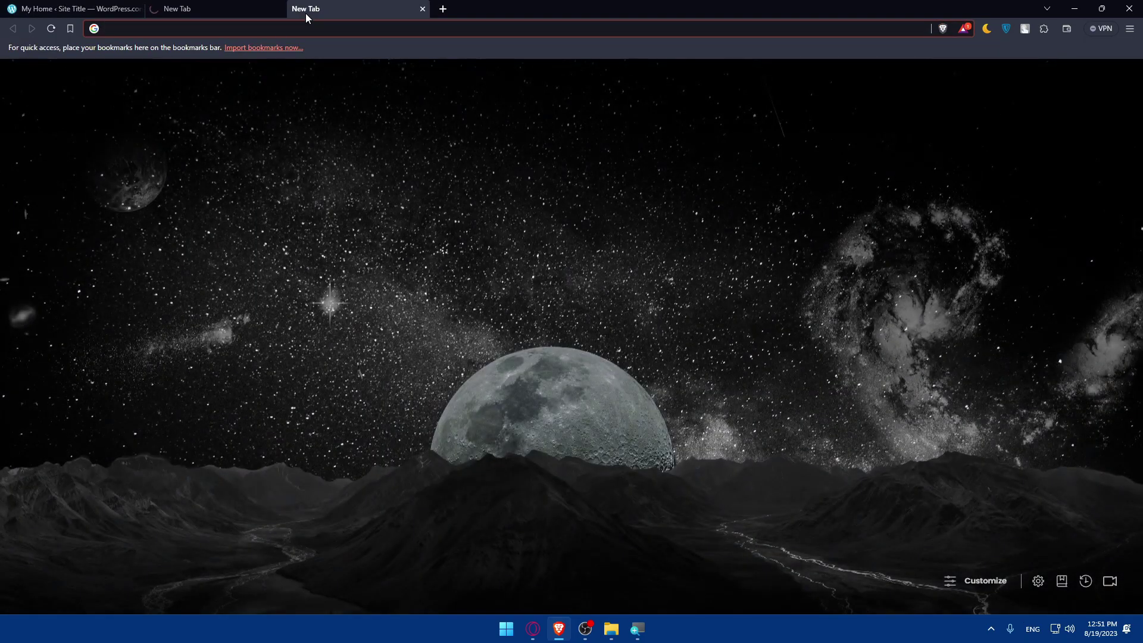
Load printful.com in the new blank tab
text(printf)
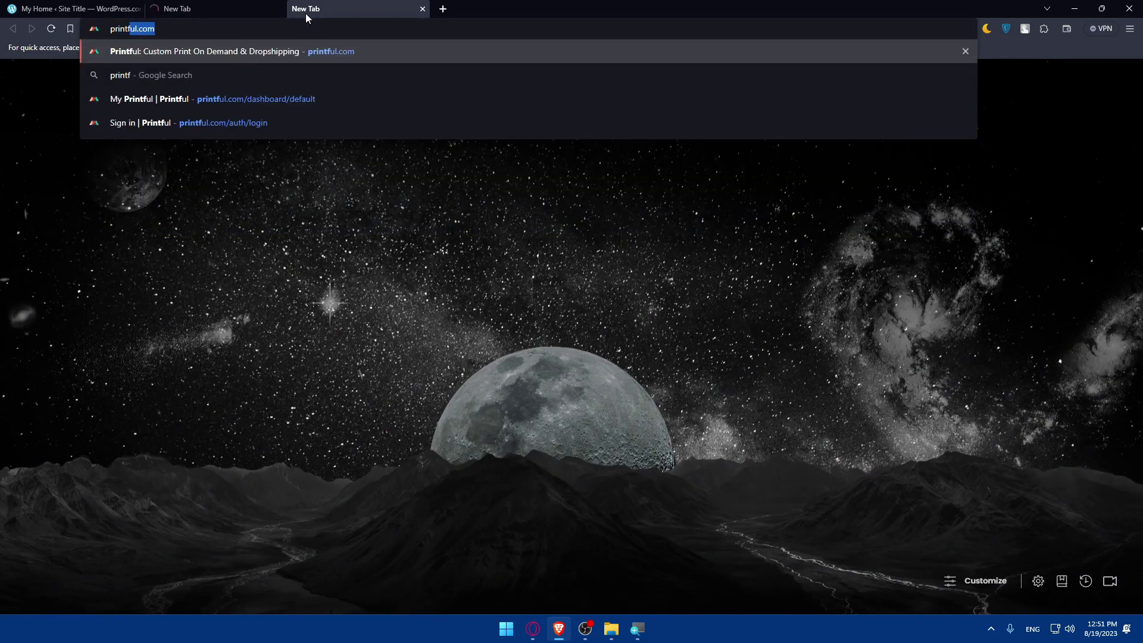
text(ul.com)
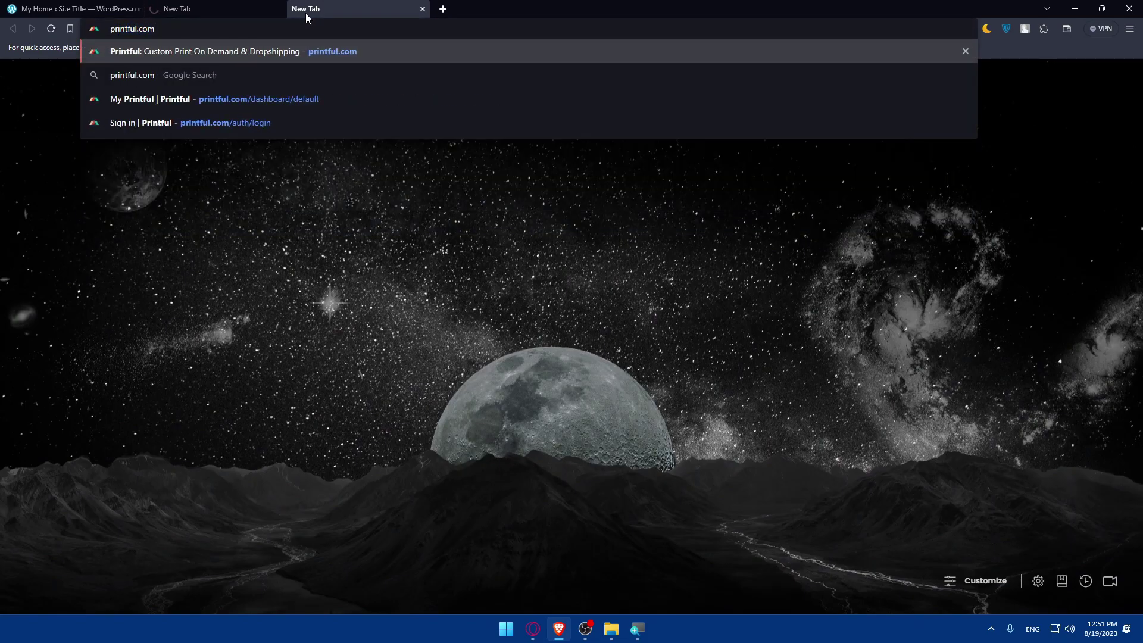
key(Return)
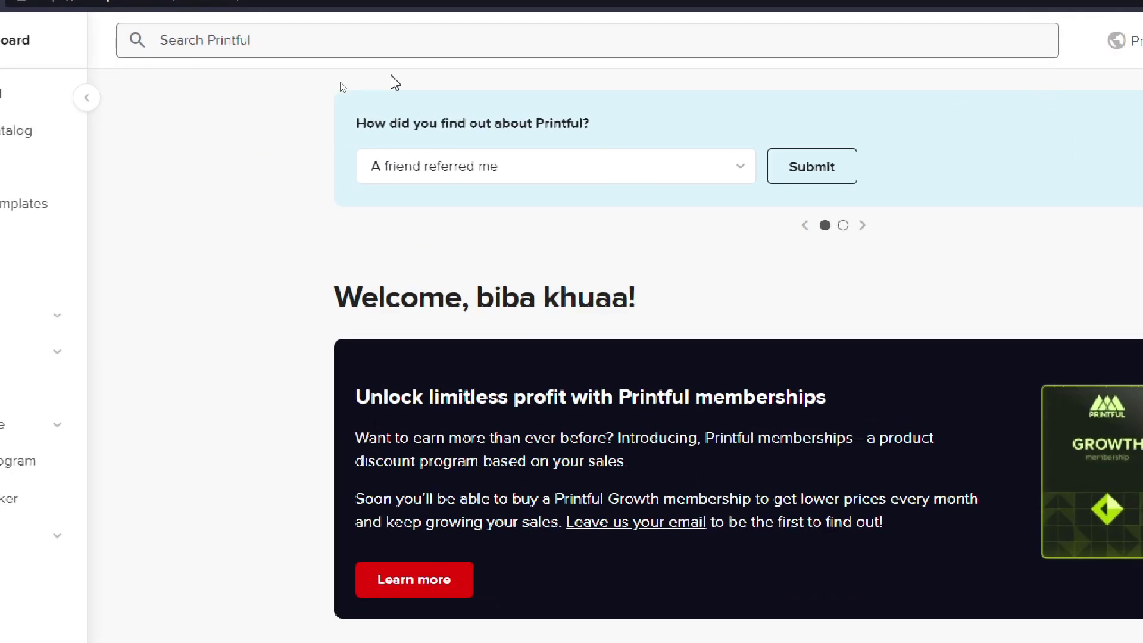
key(super)
key(Escape)
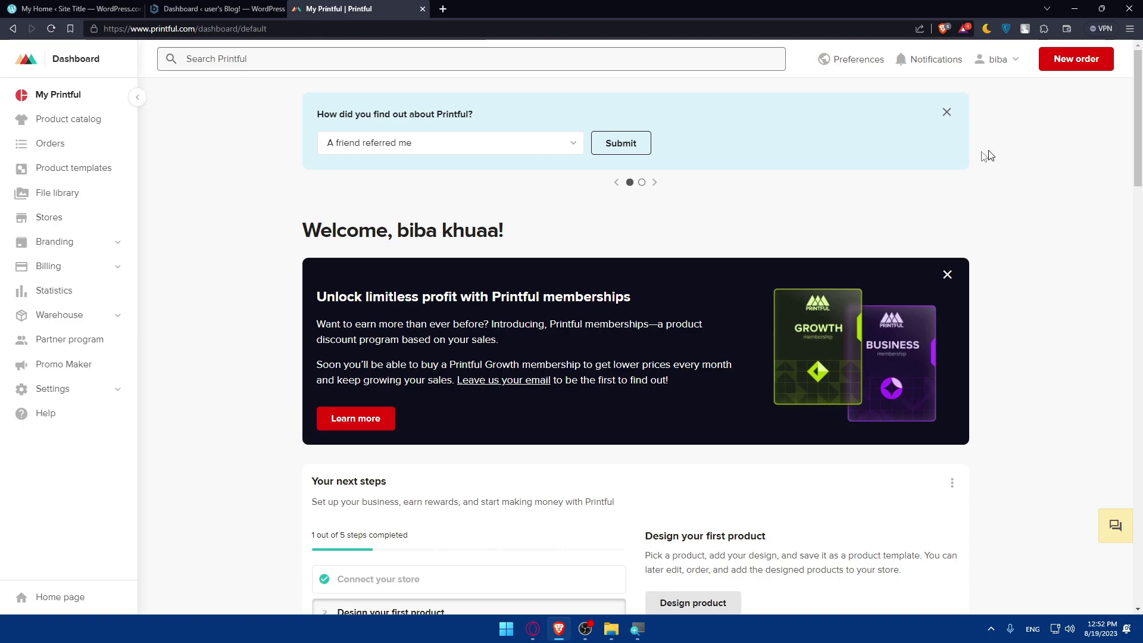
Browse the Printful product catalog, then go back to the My Printful dashboard
scroll(282, 254, down, 3)
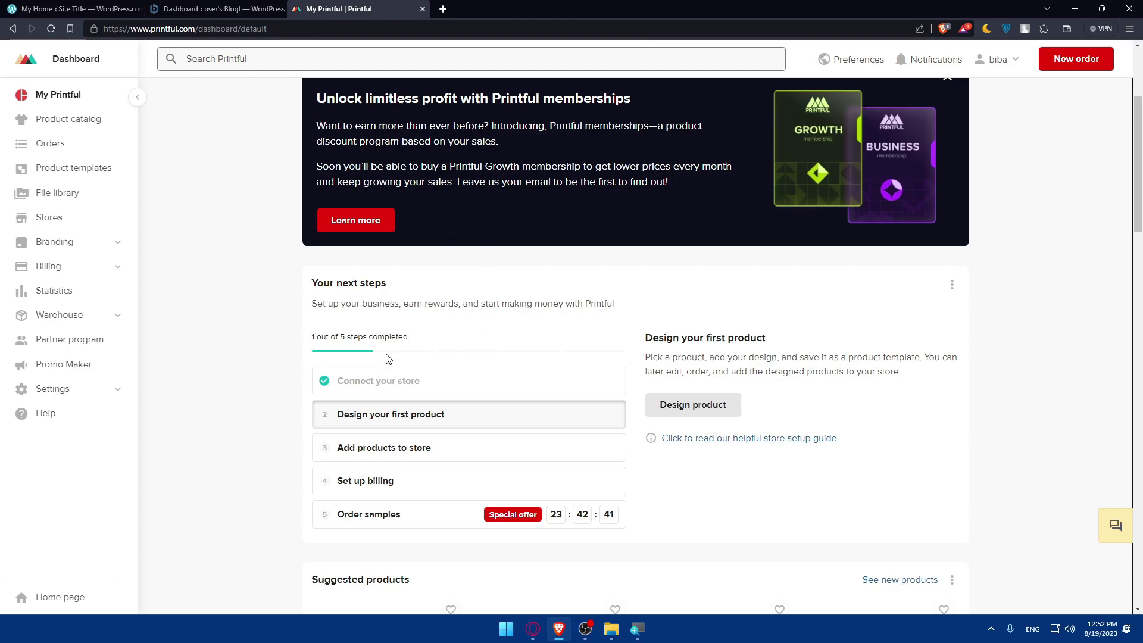
click(91, 126)
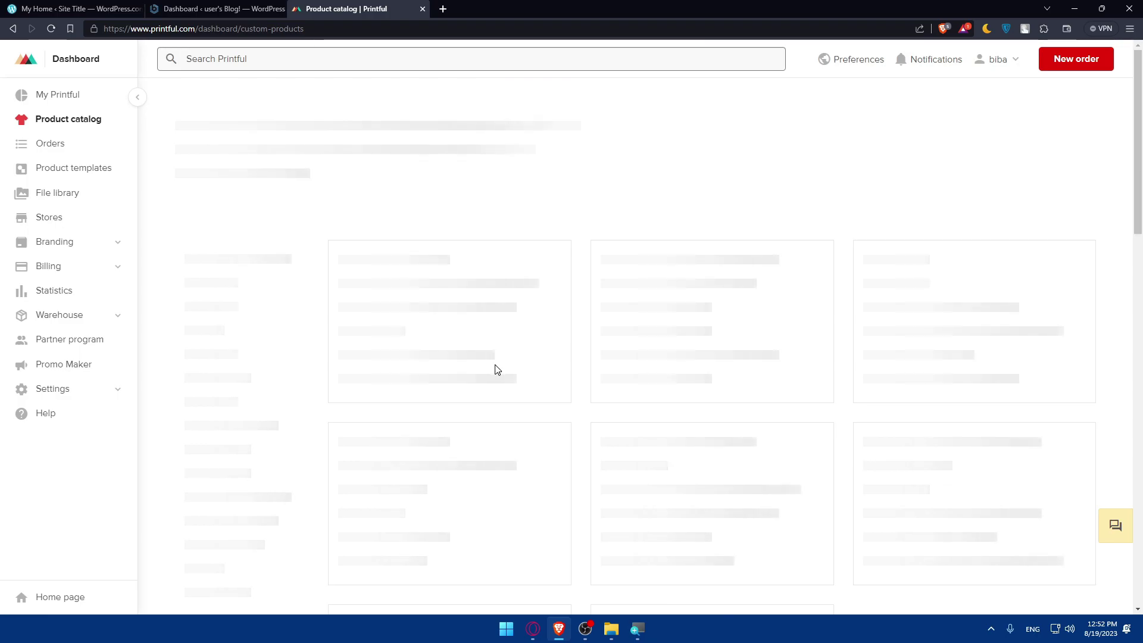
scroll(499, 376, down, 10)
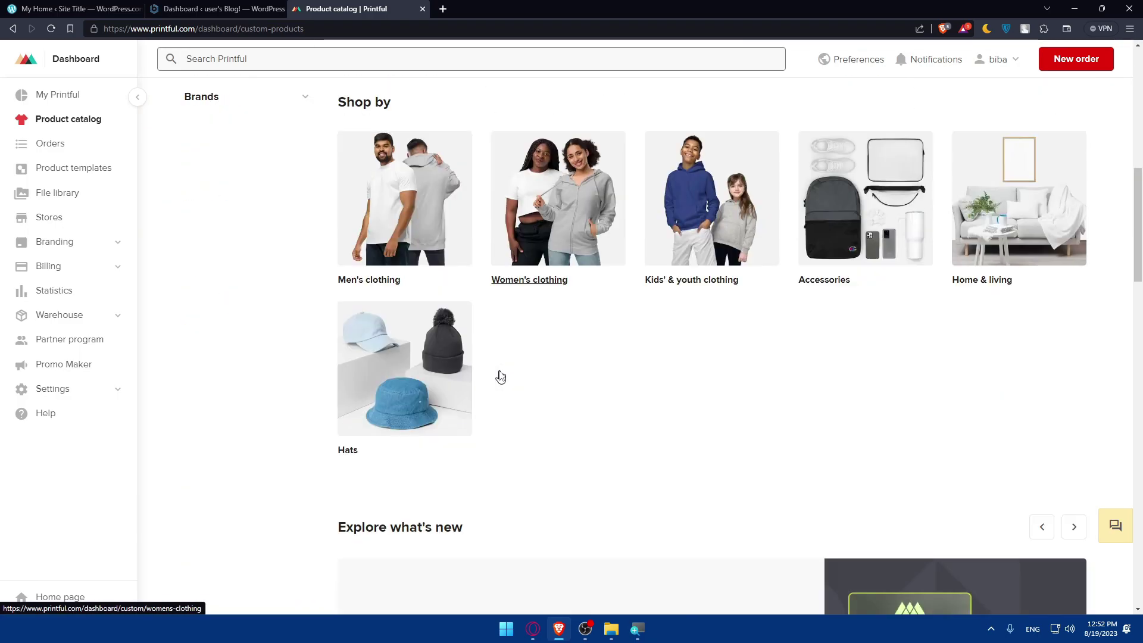
click(70, 94)
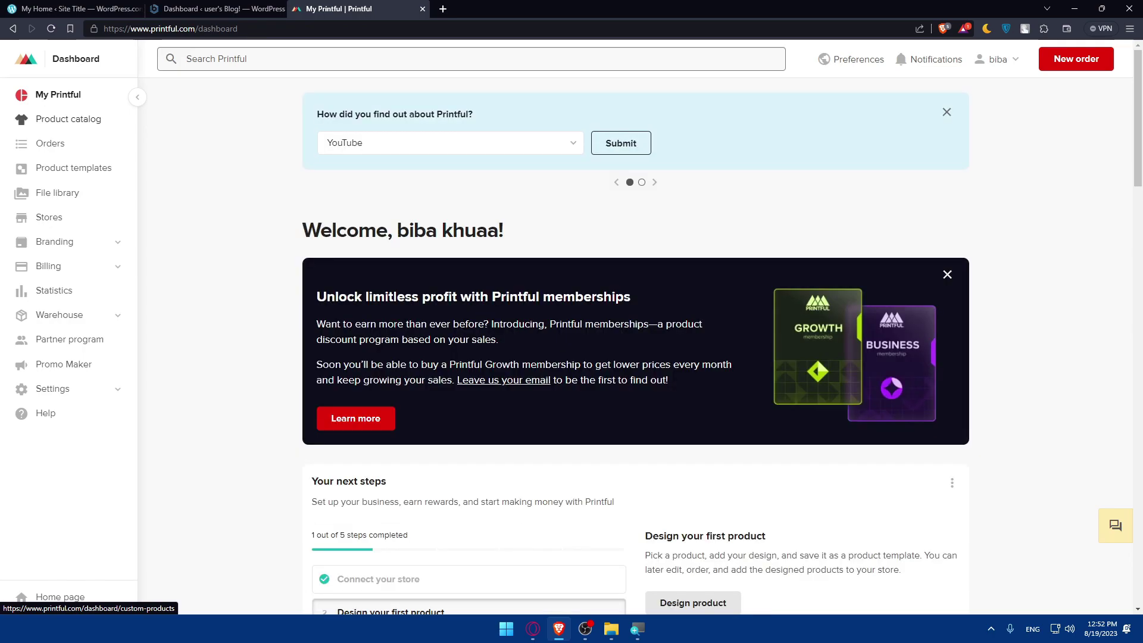
In the localhost wp-admin tab, go to Plugins > Add New
click(100, 7)
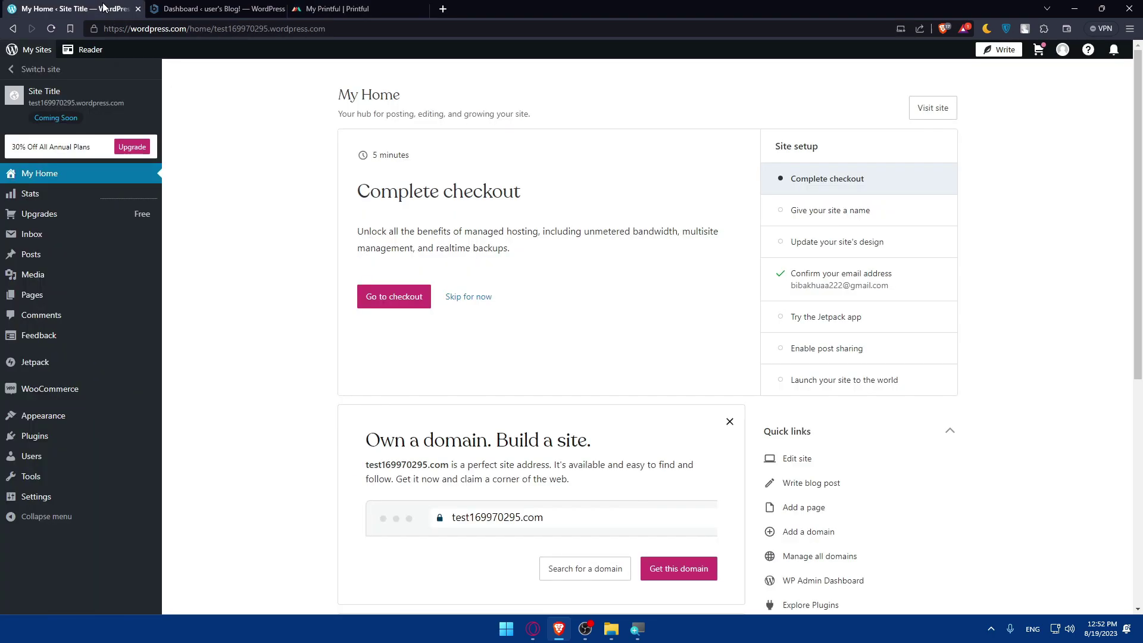
click(214, 9)
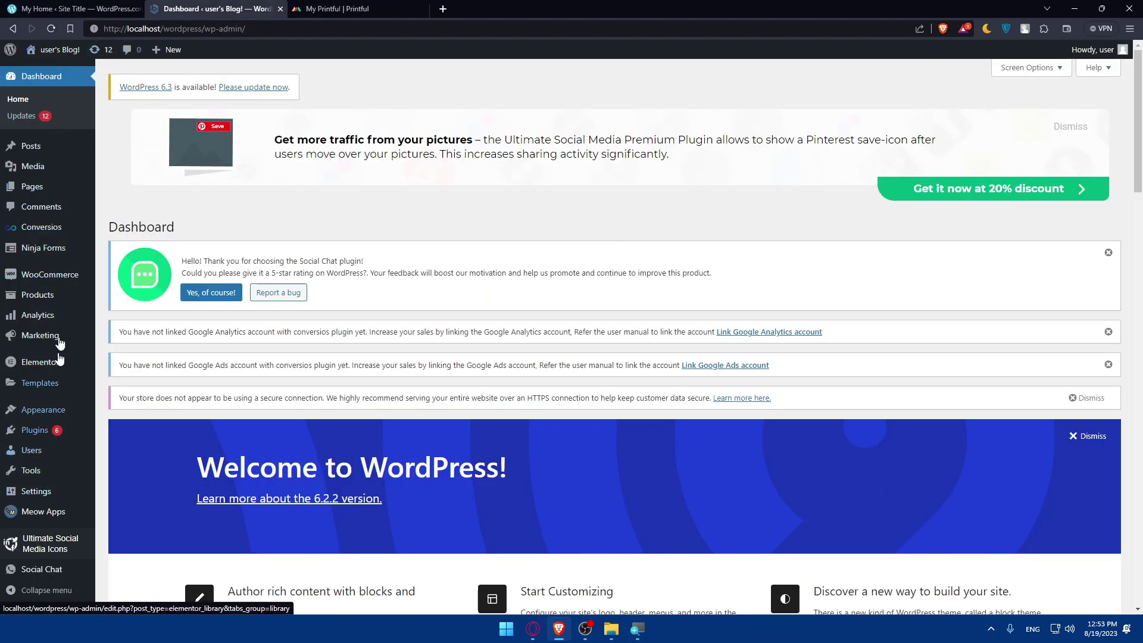
mouse_move(42, 433)
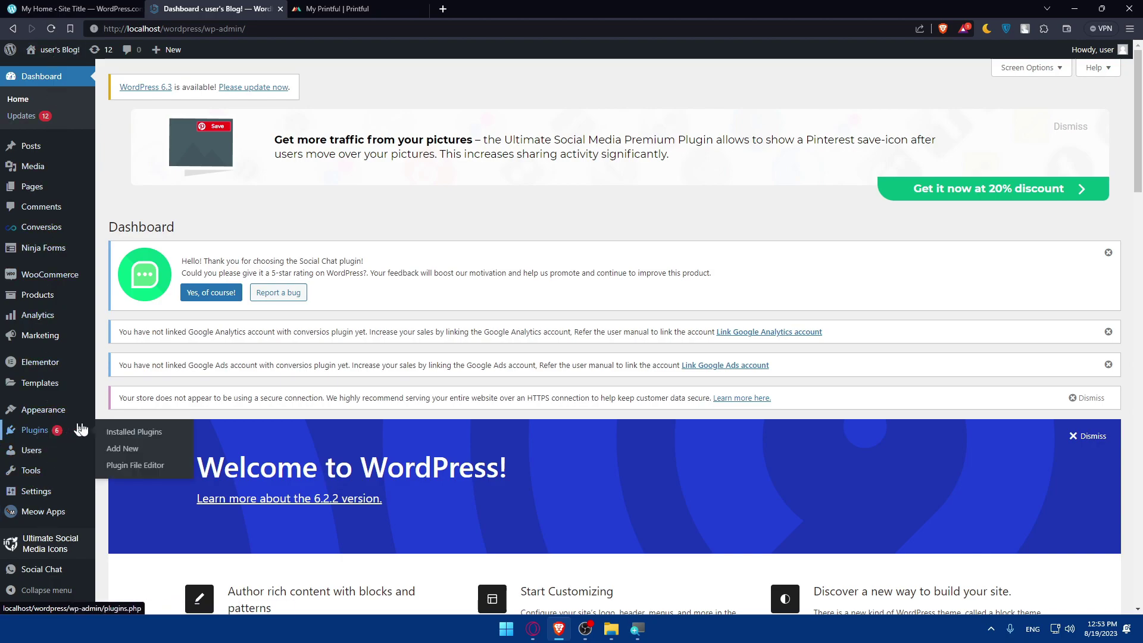
click(130, 453)
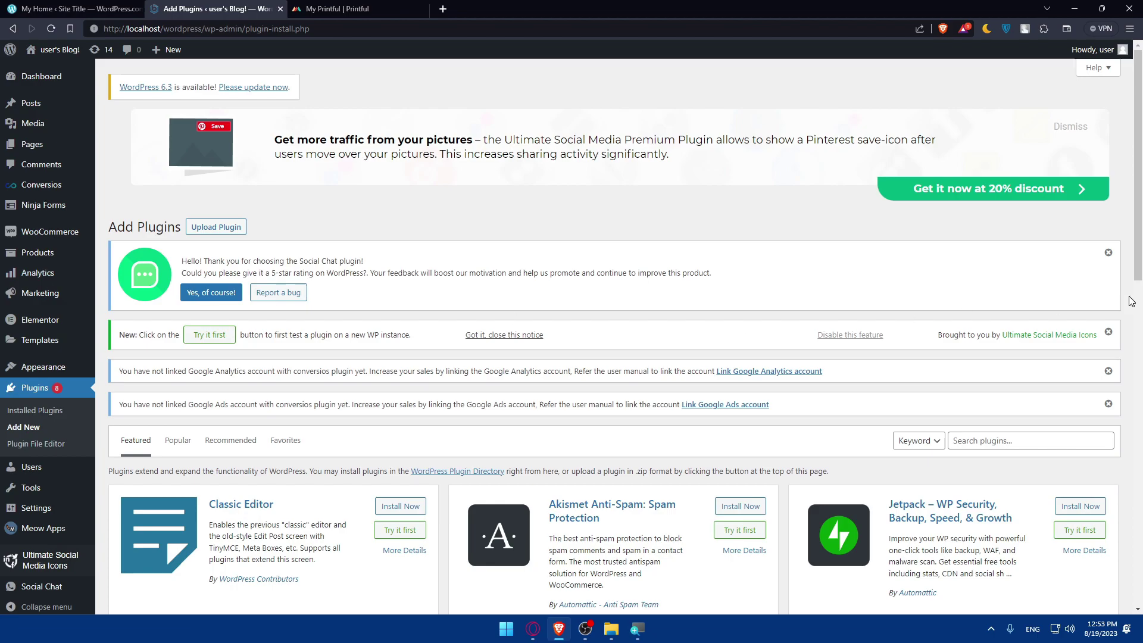
Search the plugin directory for 'print' and scroll the results
scroll(1108, 307, down, 2)
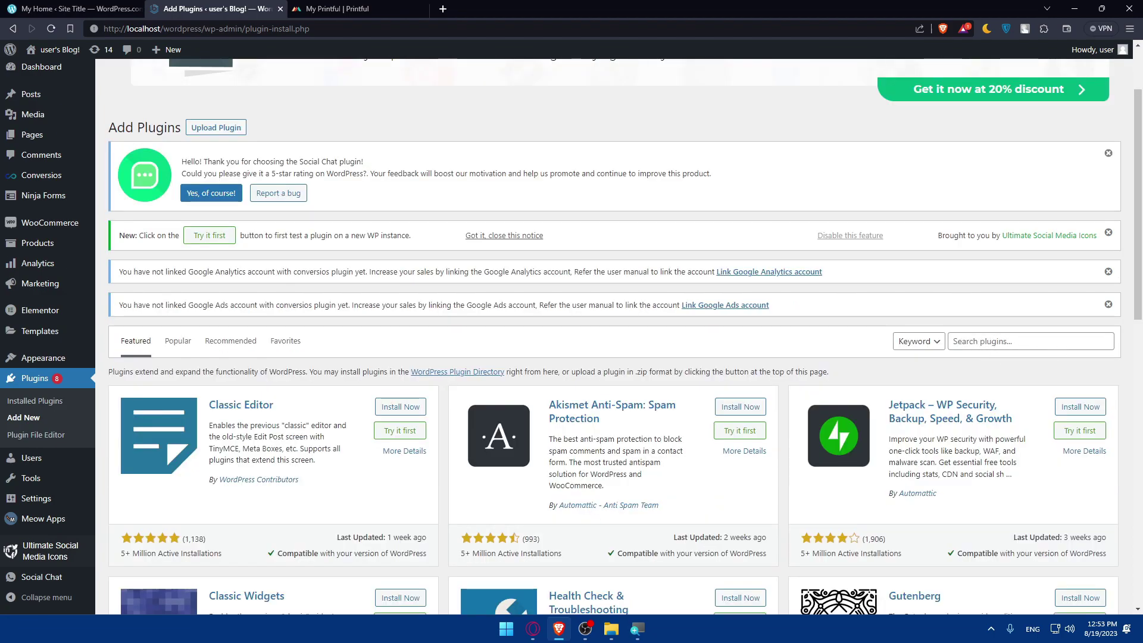
click(1024, 341)
text(printful)
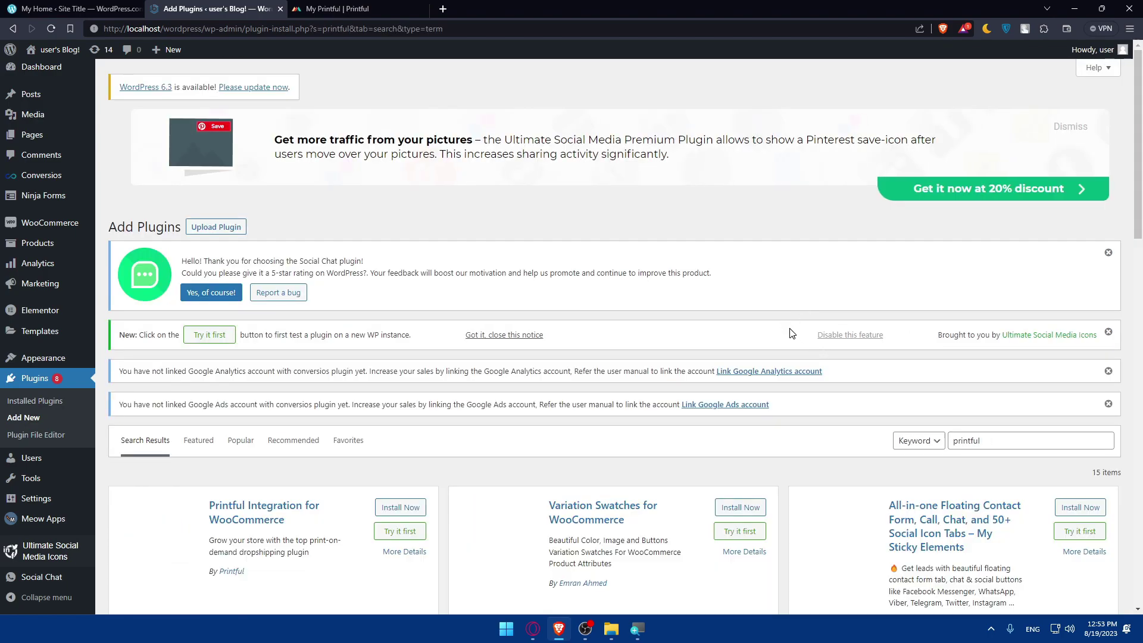
scroll(782, 351, down, 2)
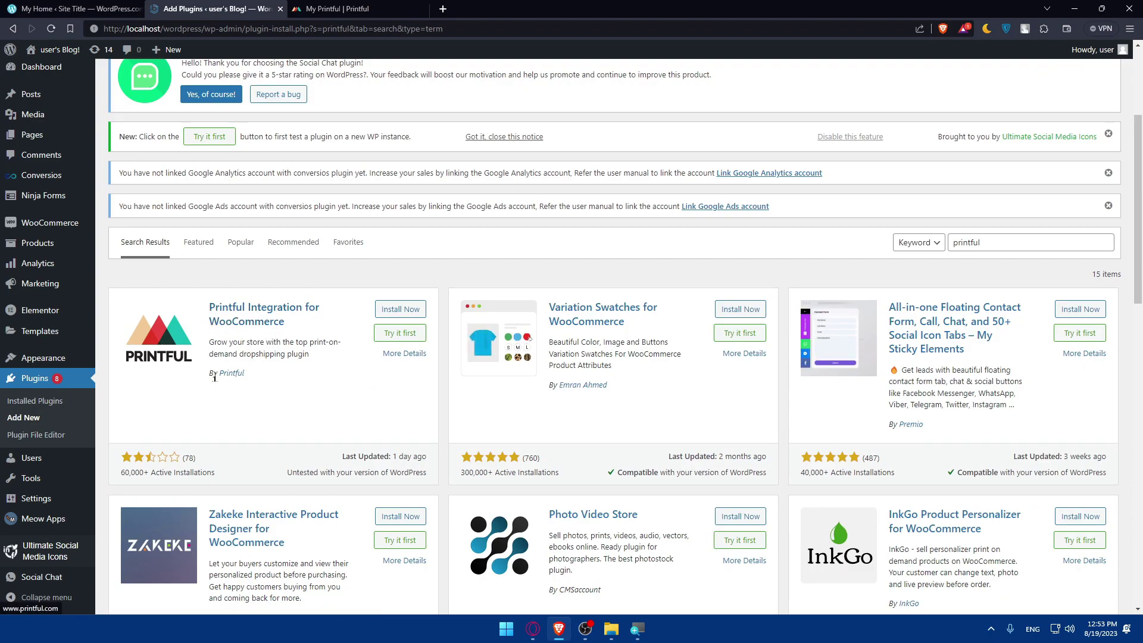
Open Printful Integration details; check author, last-updated date, WordPress, PHP and tested-up-to 6.1.3 versions
click(238, 307)
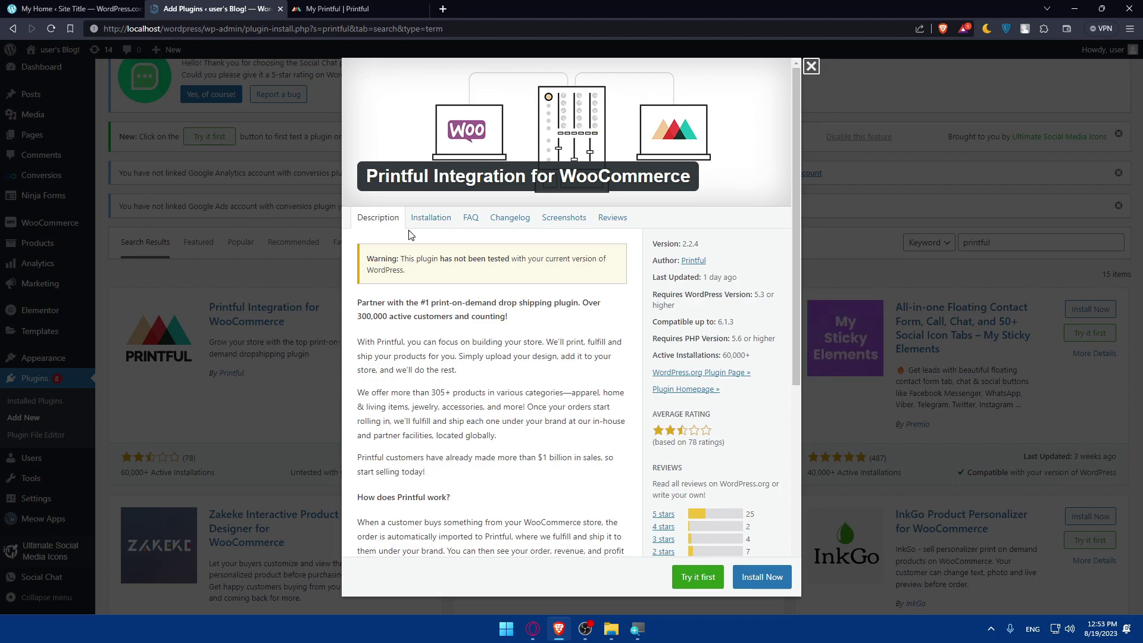
double_click(708, 261)
click(727, 262)
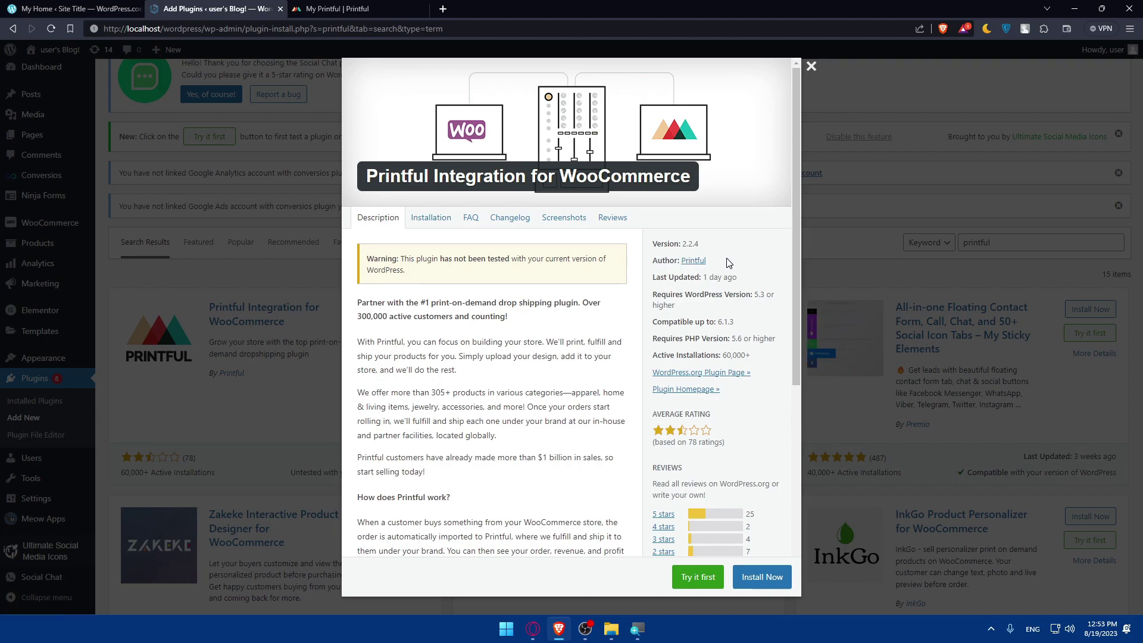
drag(738, 278, 702, 278)
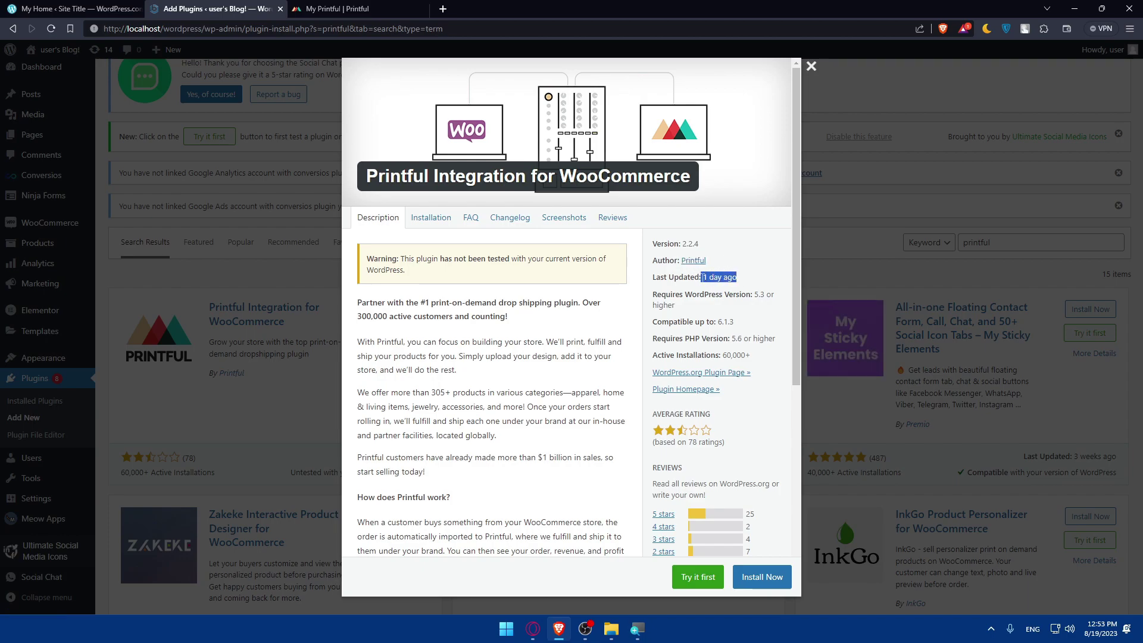
click(750, 279)
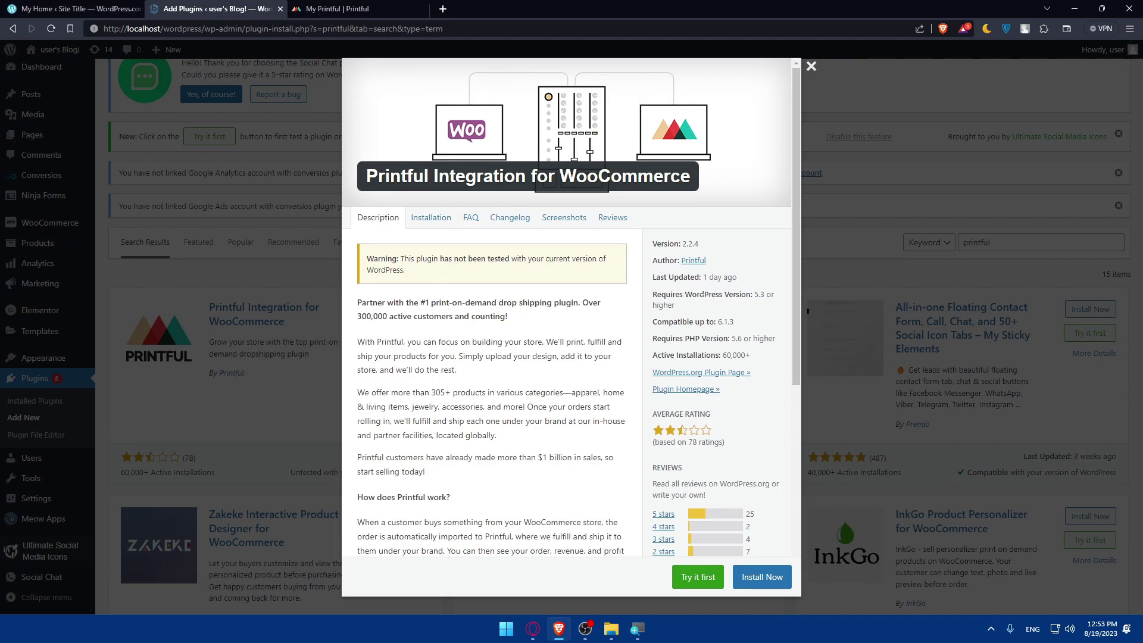
double_click(760, 295)
click(766, 316)
drag(716, 322, 733, 331)
click(758, 328)
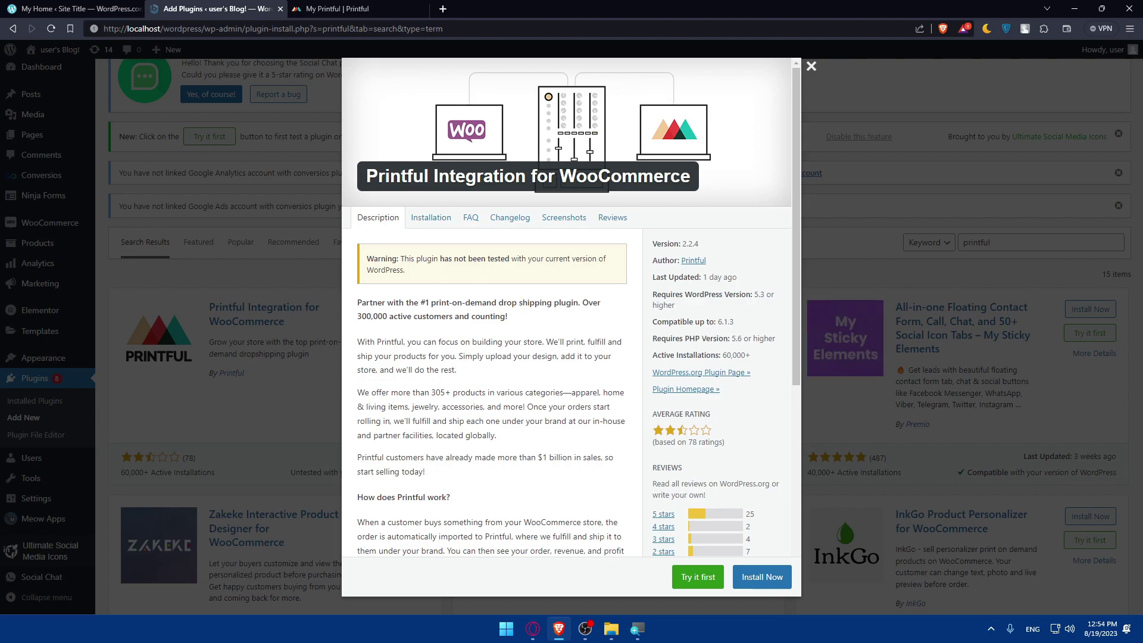
mouse_move(738, 338)
mouse_down()
mouse_move(773, 351)
mouse_move(727, 355)
mouse_up()
click(774, 361)
Scroll the details to the ratings and view the 1-star reviews on WordPress.org
scroll(476, 313, down, 2)
scroll(399, 233, down, 2)
scroll(398, 233, up, 2)
scroll(396, 234, down, 4)
scroll(396, 232, up, 10)
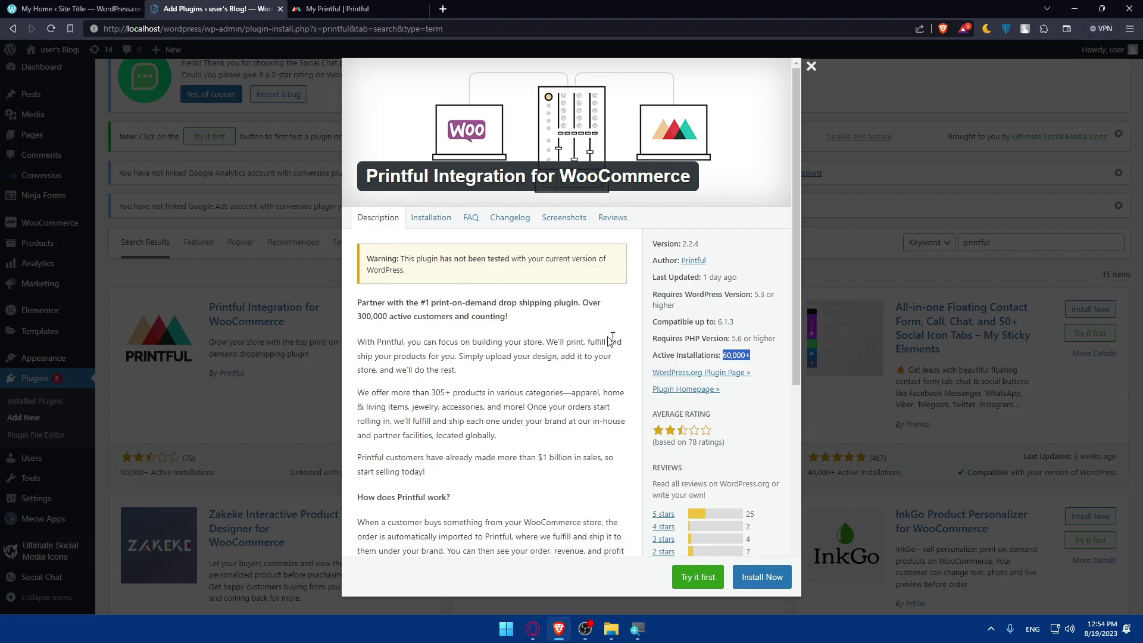
scroll(682, 348, down, 3)
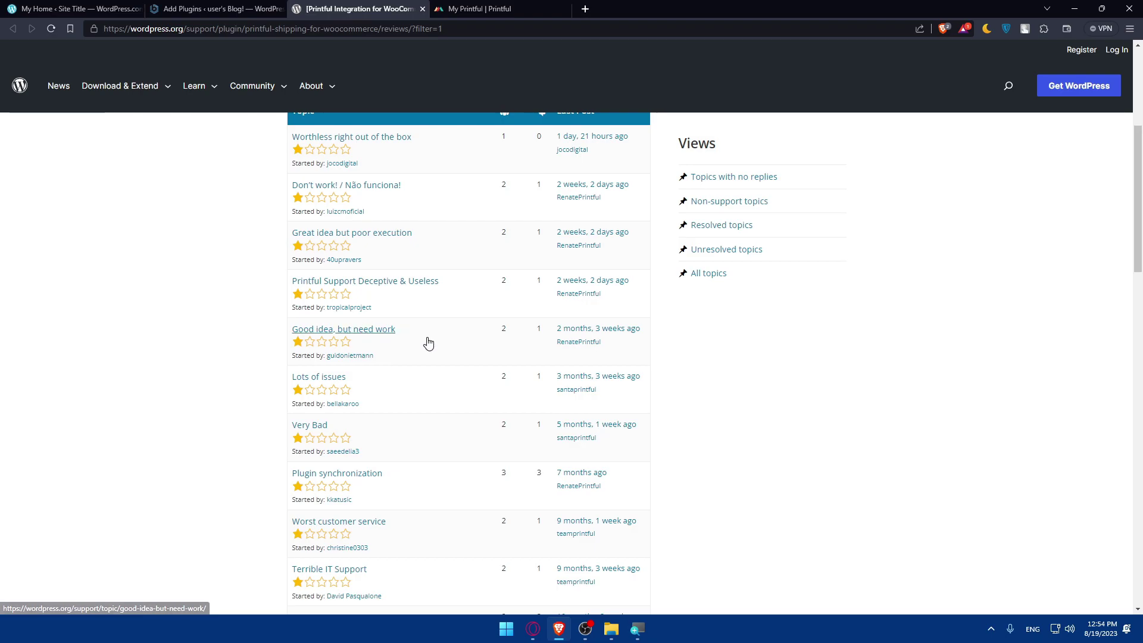
scroll(417, 346, down, 15)
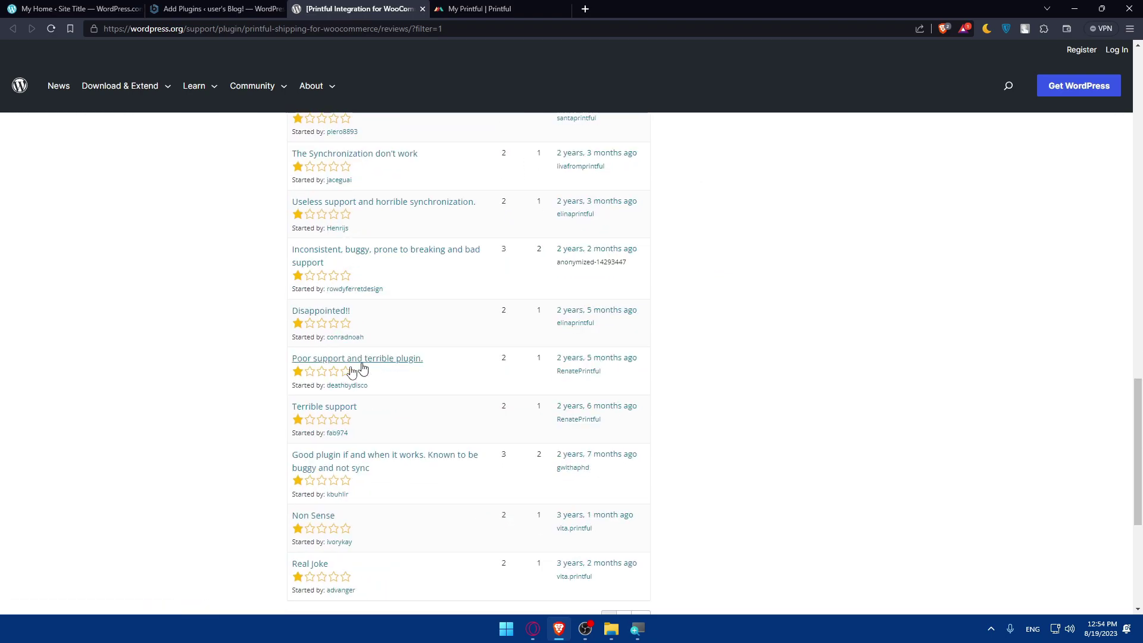
Read through the 1-star reviews and close that tab
scroll(466, 474, up, 10)
click(423, 8)
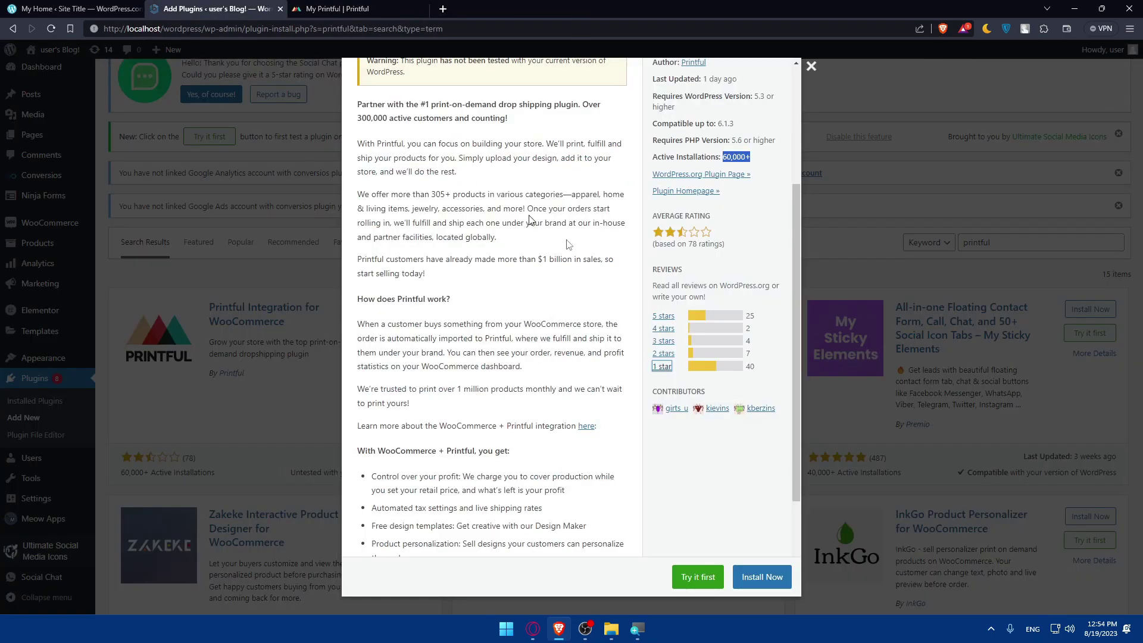
Read the plugin's 5-star reviews on WordPress.org, then close that tab
click(663, 315)
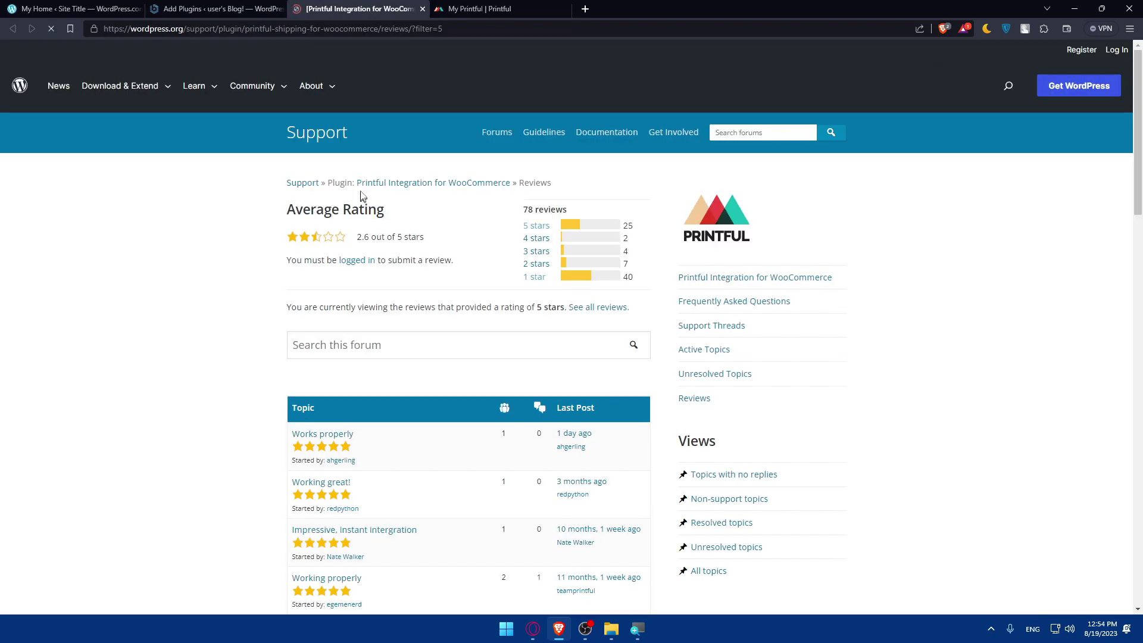
scroll(466, 265, down, 2)
scroll(467, 265, down, 15)
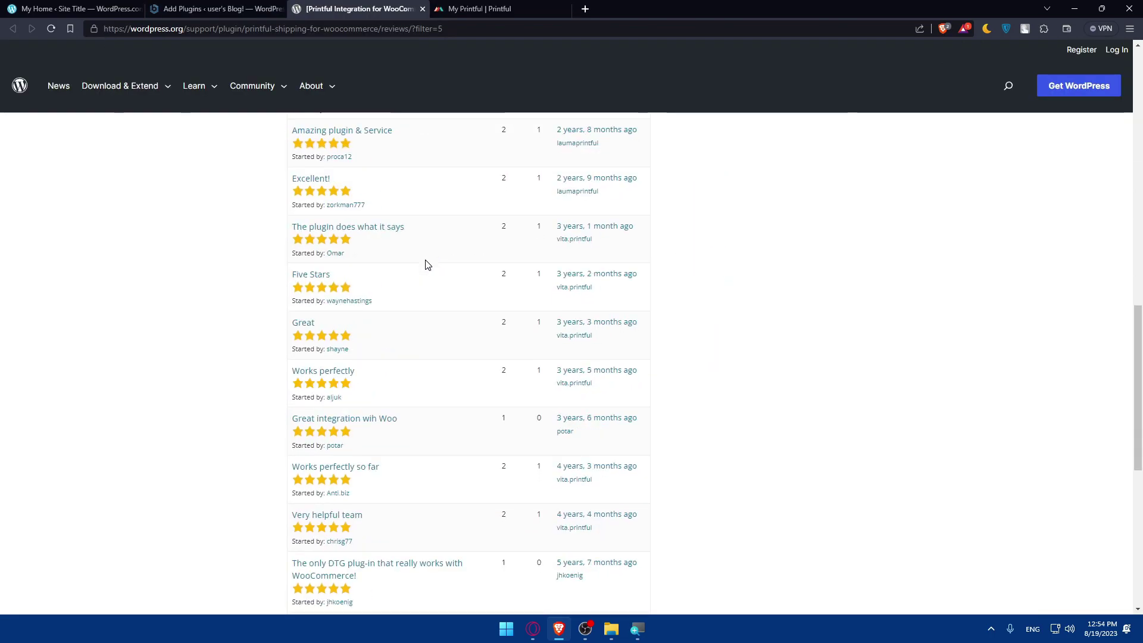
scroll(417, 229, up, 10)
scroll(401, 253, up, 6)
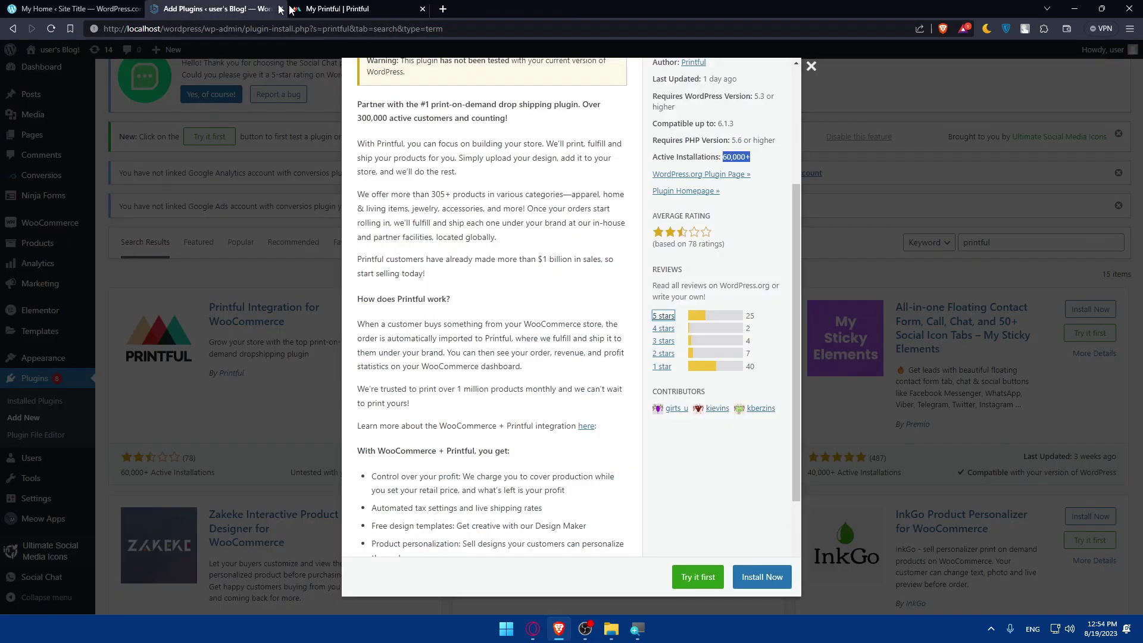
click(424, 8)
Re-check the plugin details from Version down, including the 40 one-star ratings
click(674, 380)
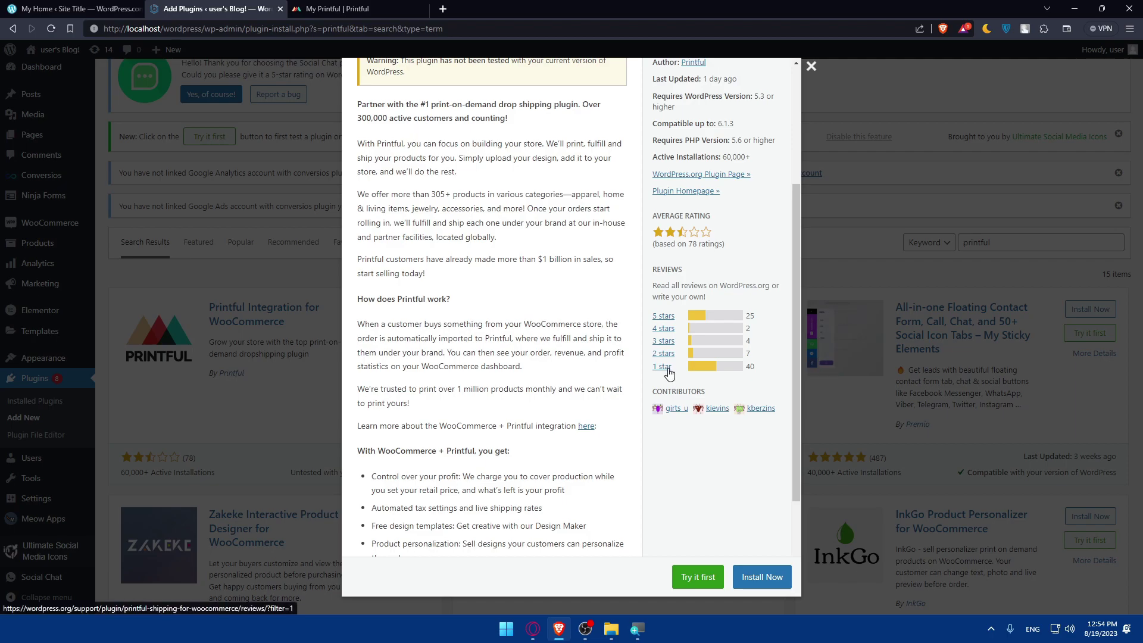
scroll(671, 372, up, 2)
scroll(671, 373, up, 2)
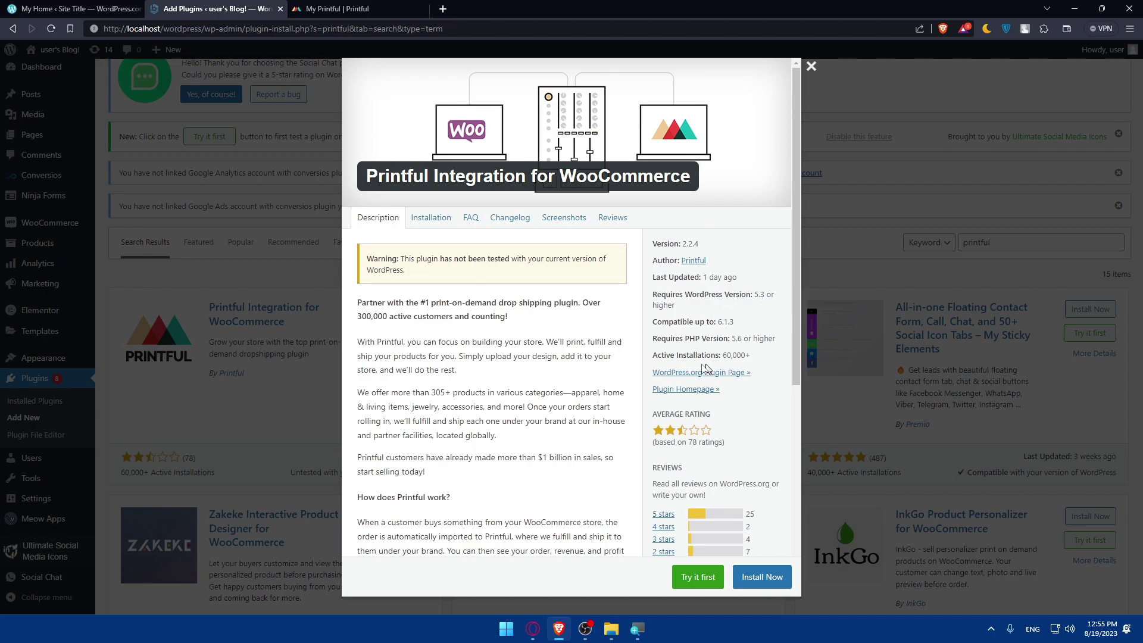
drag(753, 372, 653, 235)
click(725, 255)
scroll(733, 322, down, 3)
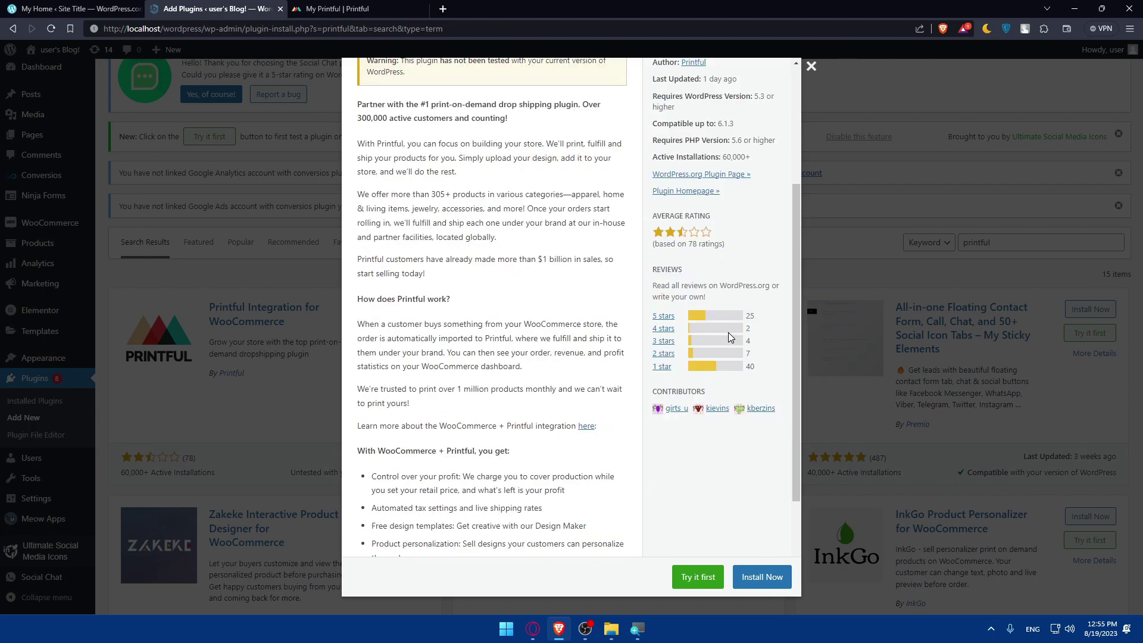
click(744, 375)
scroll(748, 381, up, 3)
mouse_move(749, 381)
mouse_down()
mouse_move(774, 351)
mouse_move(619, 265)
mouse_move(768, 348)
mouse_move(765, 381)
mouse_up()
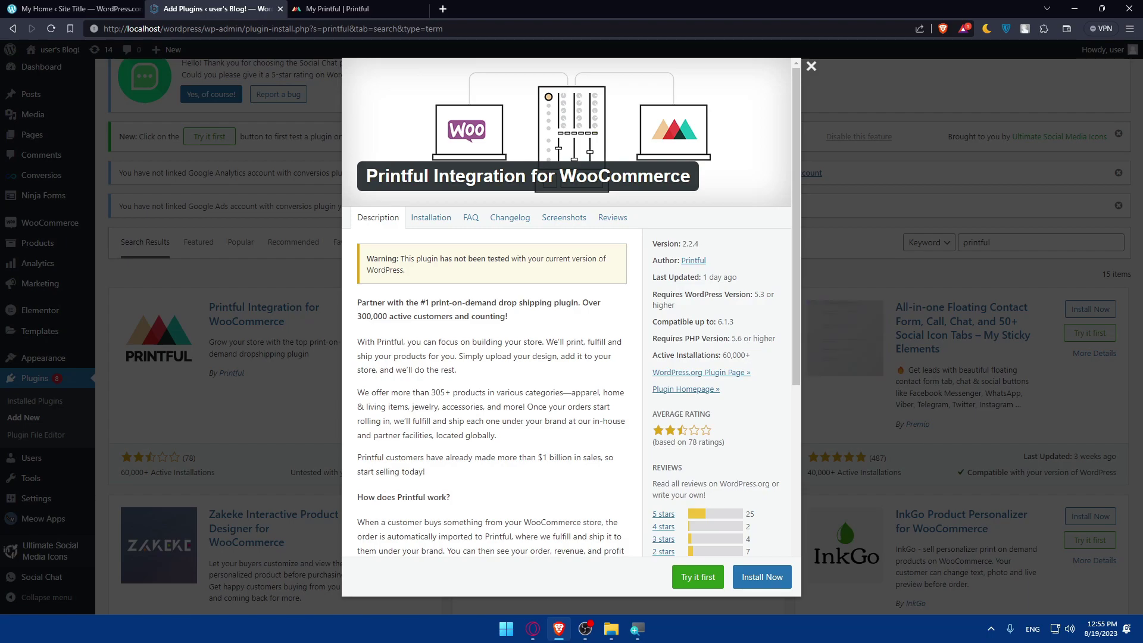
click(443, 218)
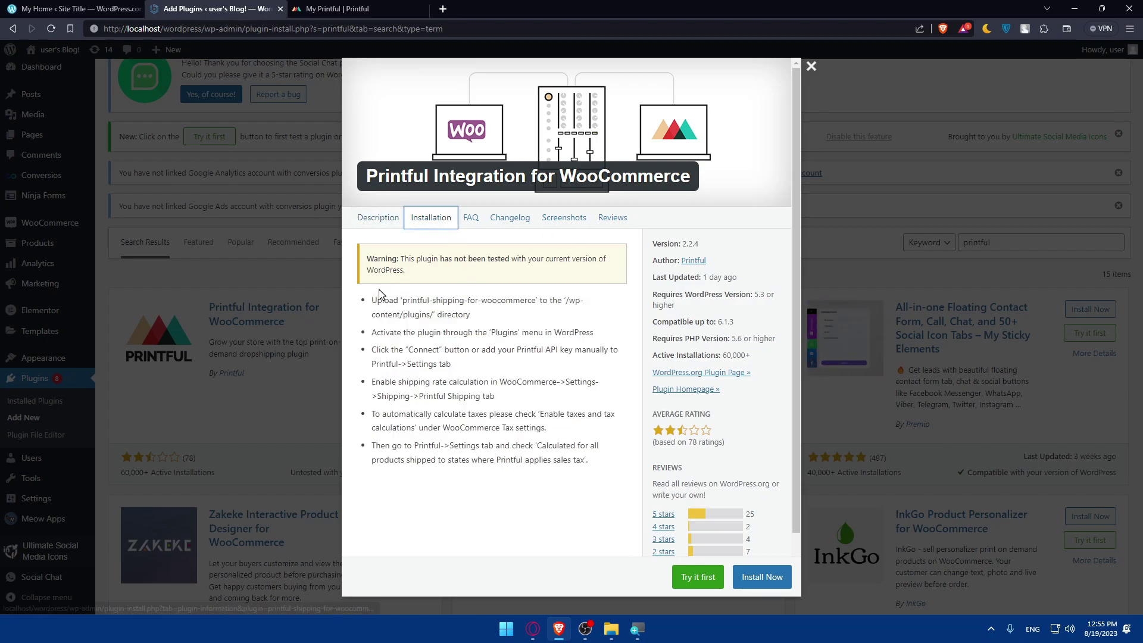
click(469, 218)
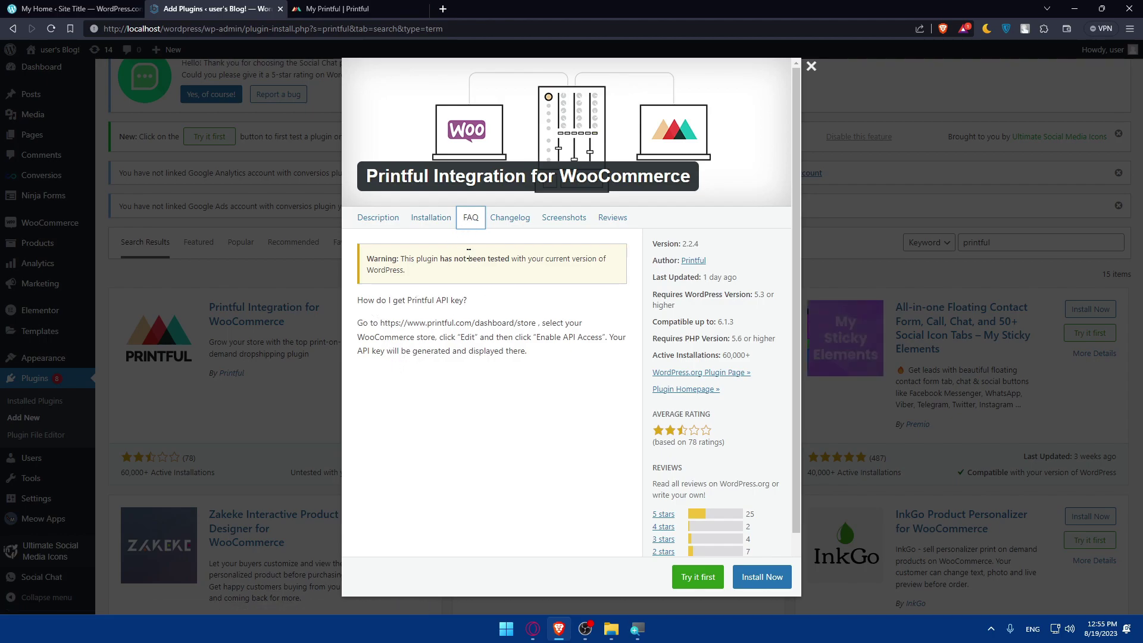
click(504, 218)
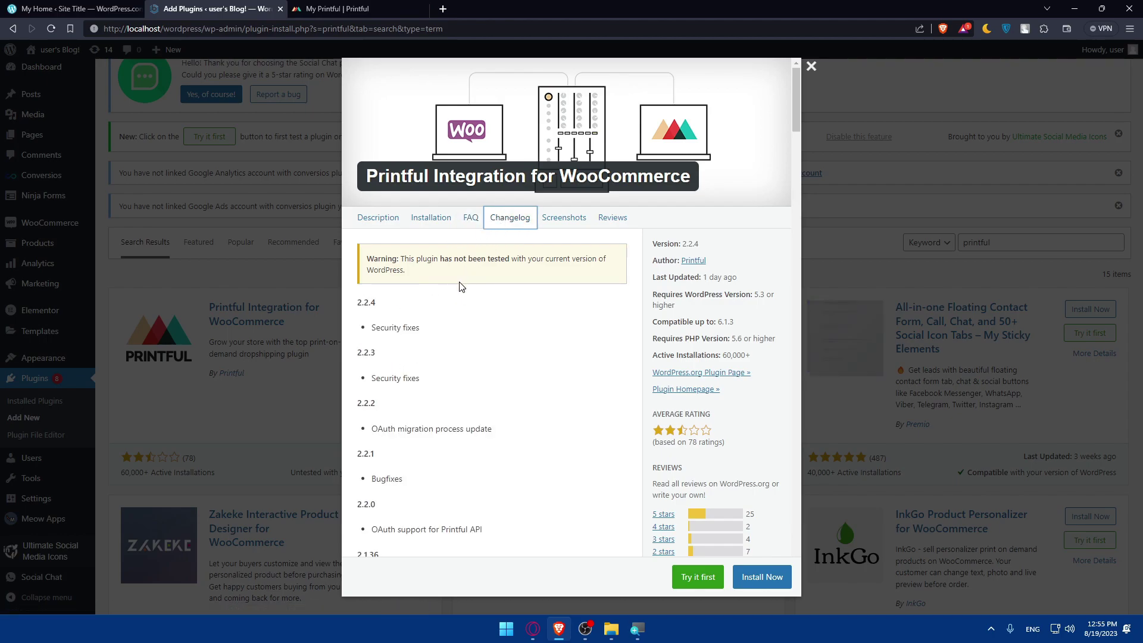
scroll(461, 284, down, 2)
scroll(462, 287, up, 2)
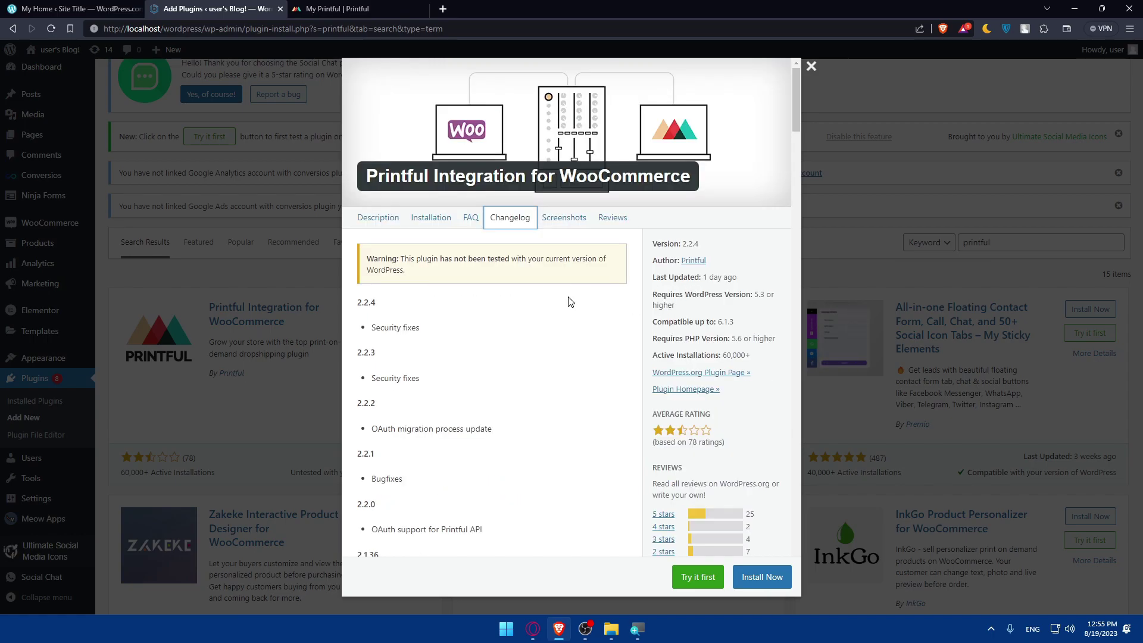
click(570, 221)
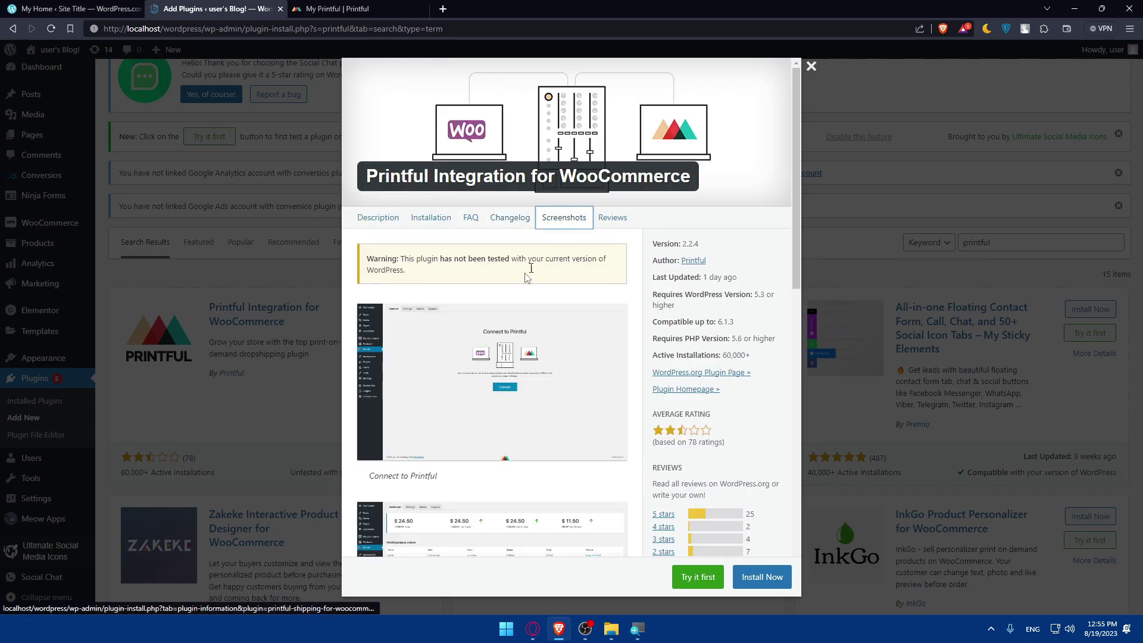
scroll(500, 292, down, 2)
scroll(485, 301, down, 4)
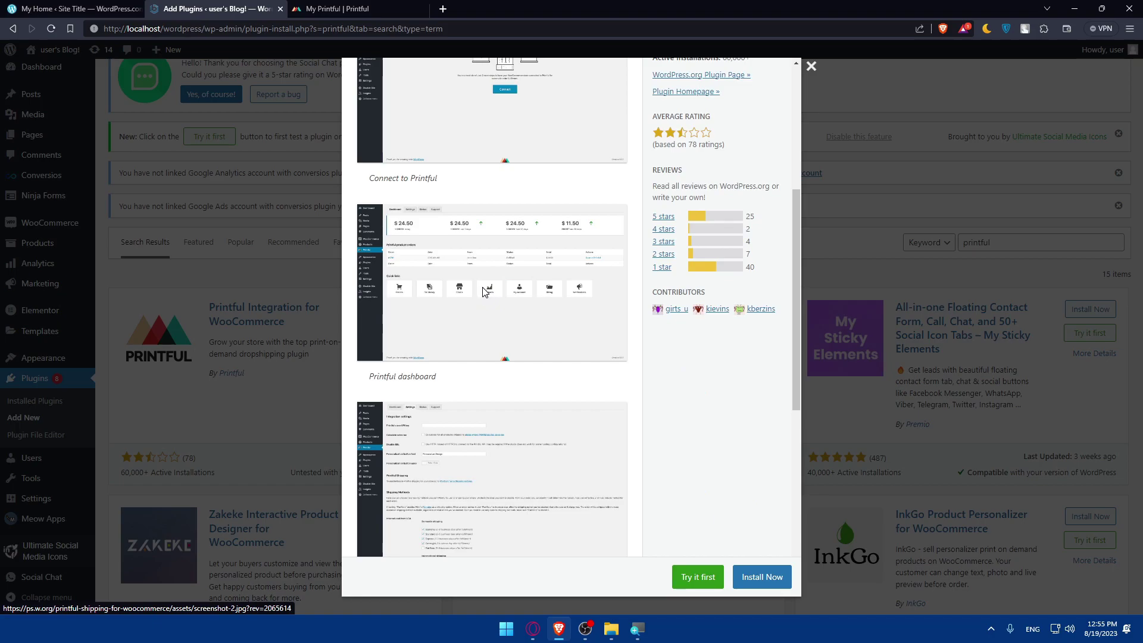
scroll(482, 281, up, 4)
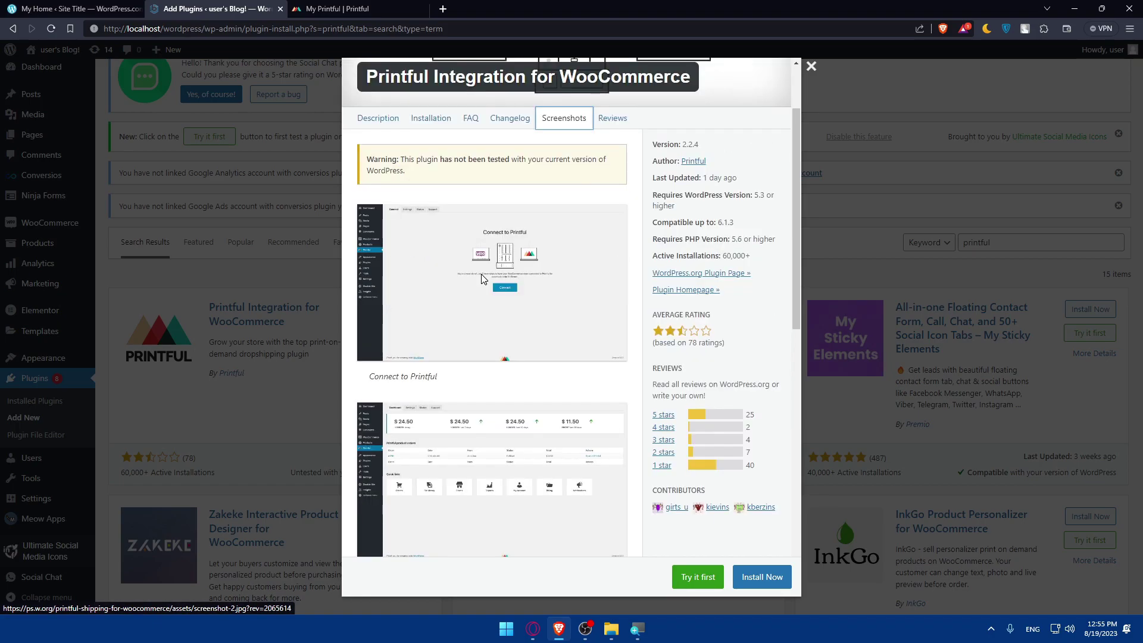
click(606, 125)
scroll(551, 229, down, 15)
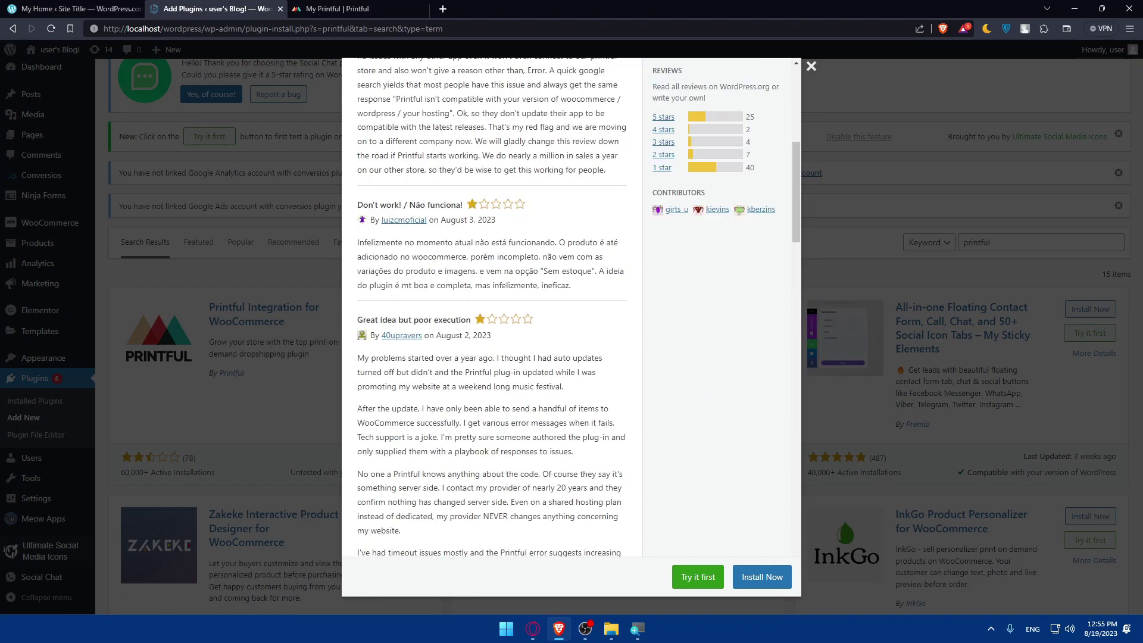
scroll(544, 219, down, 15)
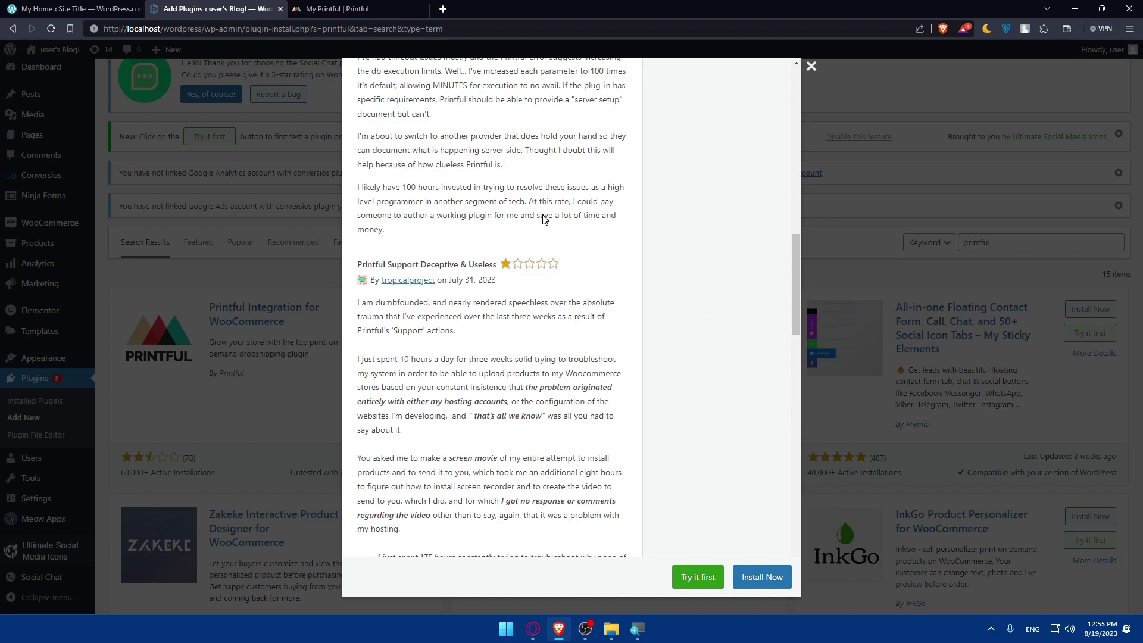
scroll(543, 219, up, 15)
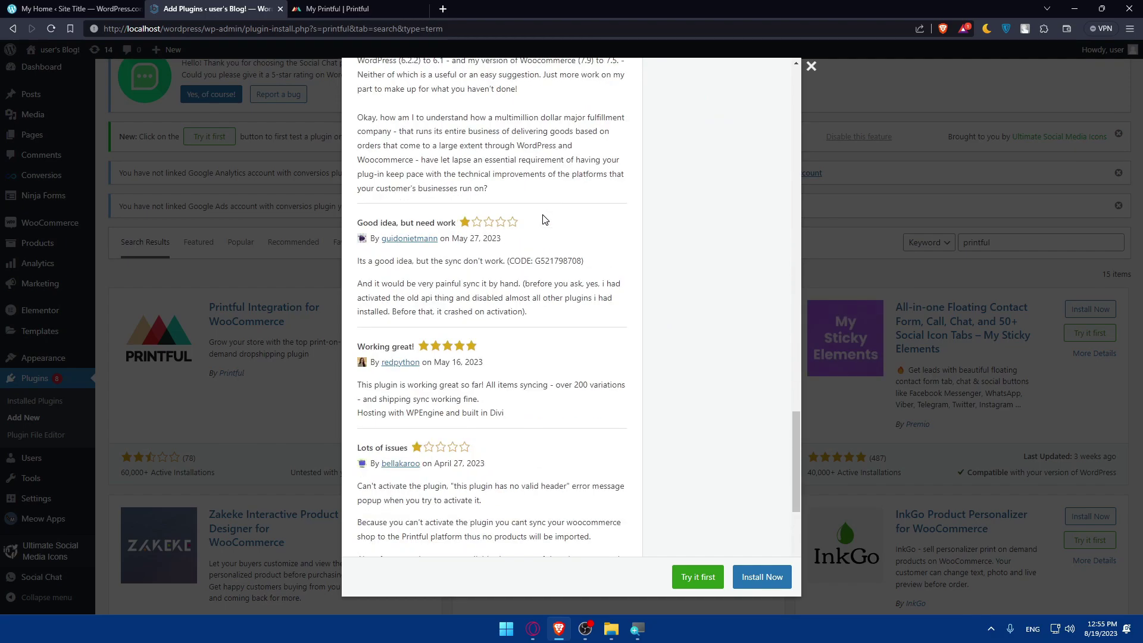
scroll(560, 178, up, 15)
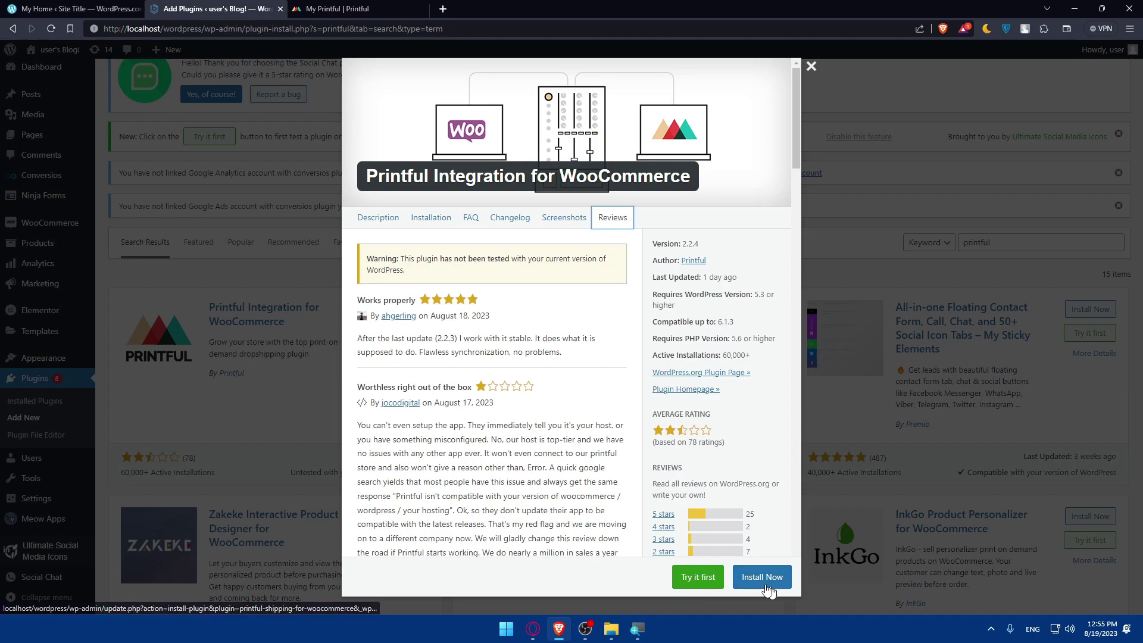
Close the details, then Install Now and Activate Printful Integration for WooCommerce
click(811, 66)
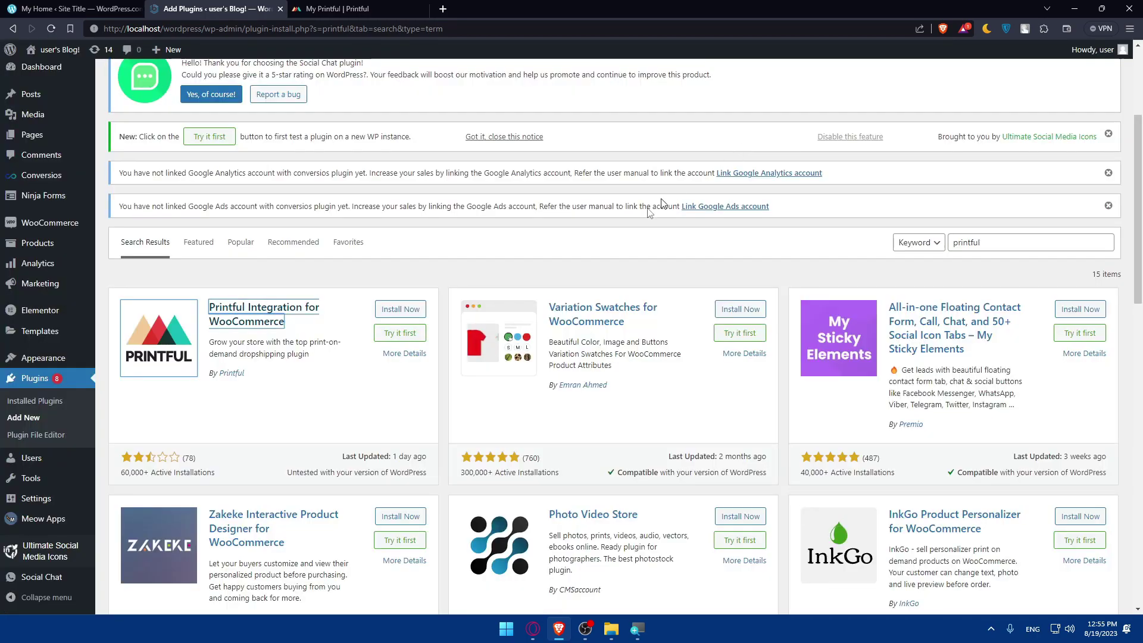
click(409, 311)
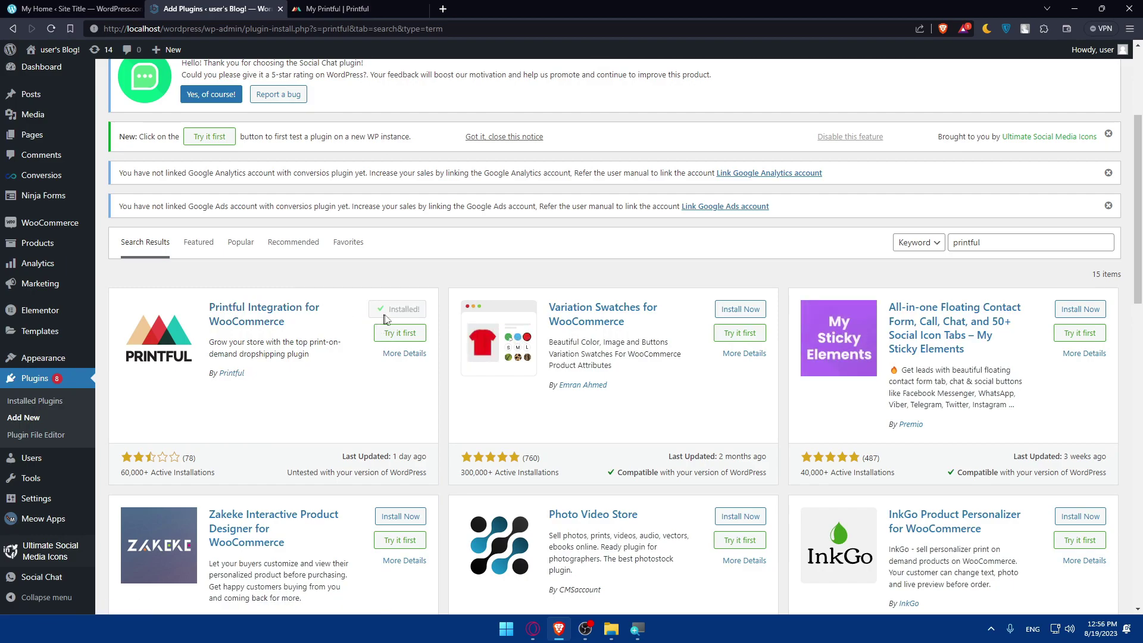
click(406, 310)
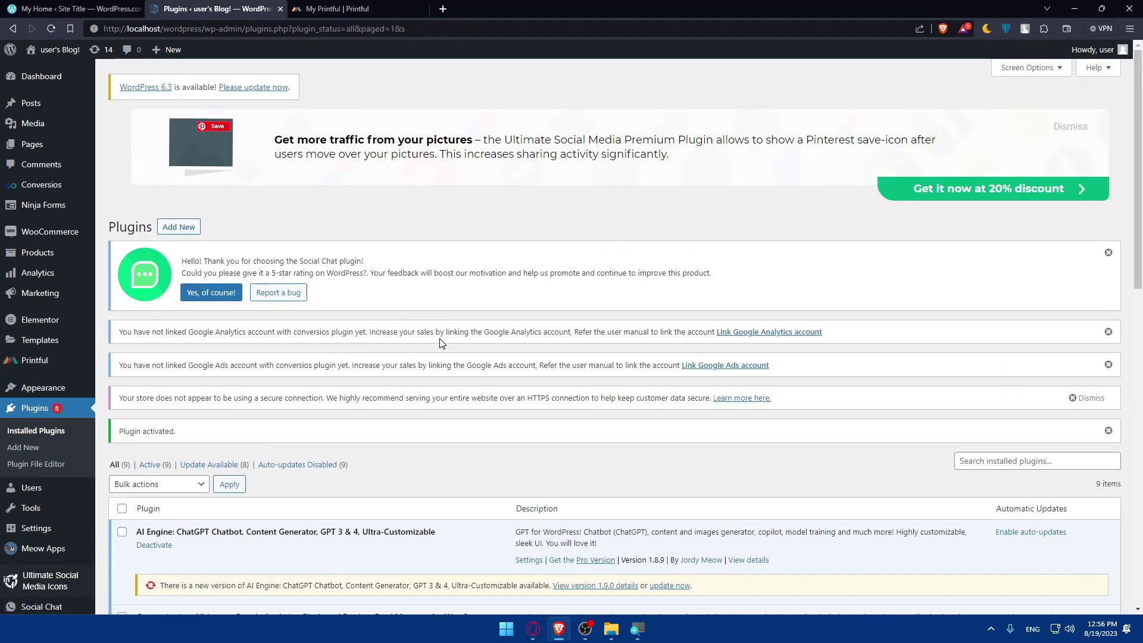
scroll(333, 331, down, 6)
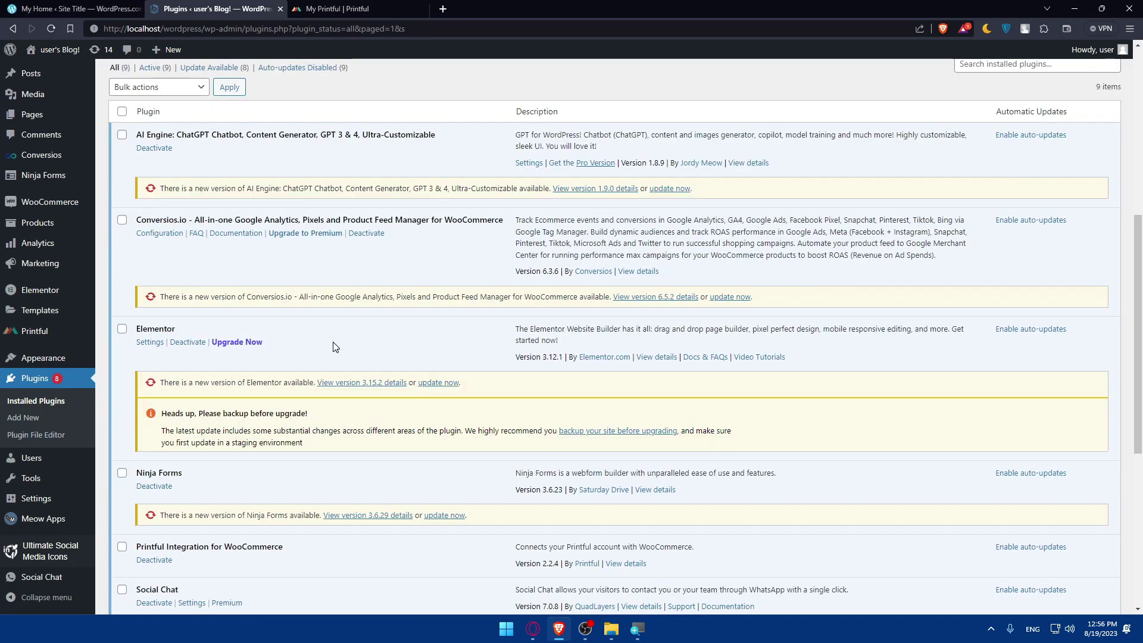
scroll(173, 282, down, 3)
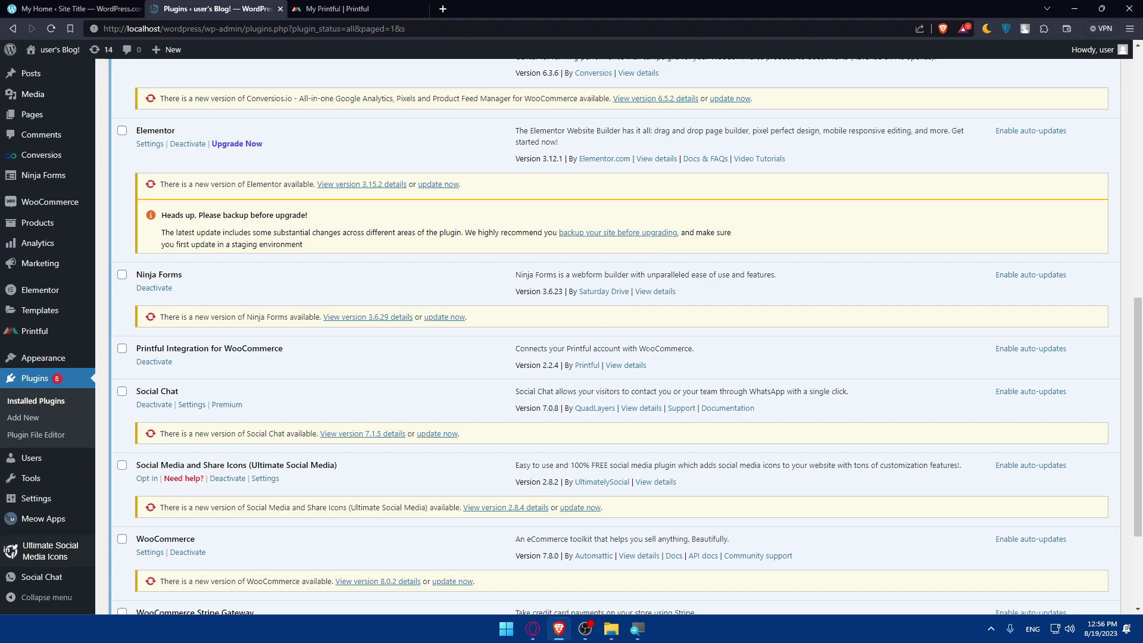
click(588, 366)
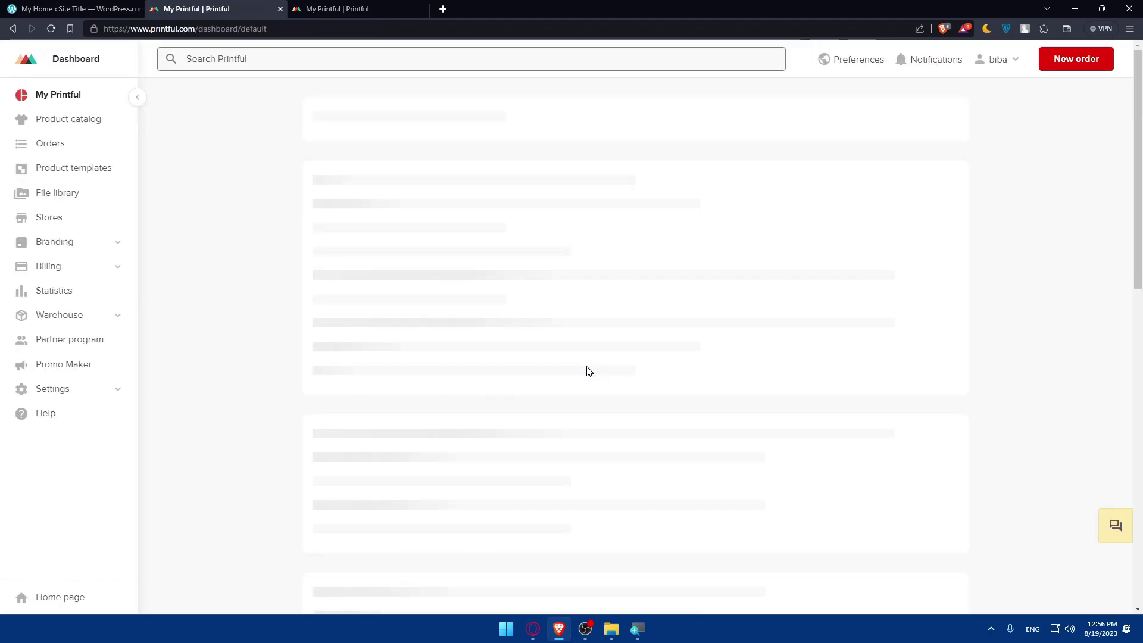
key(alt+Left)
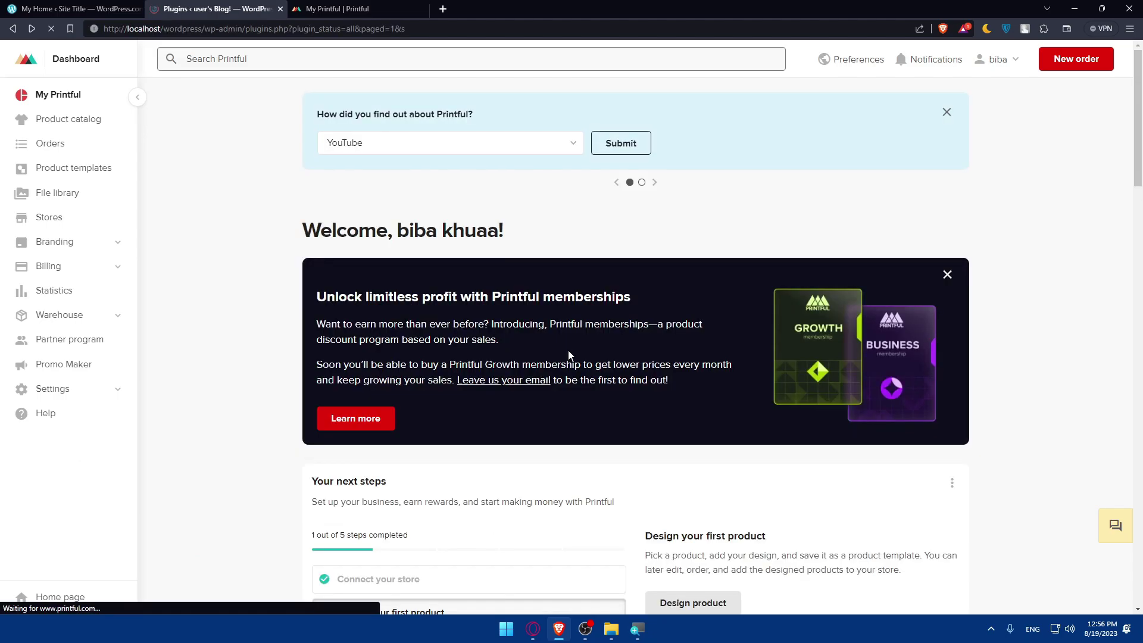
click(623, 340)
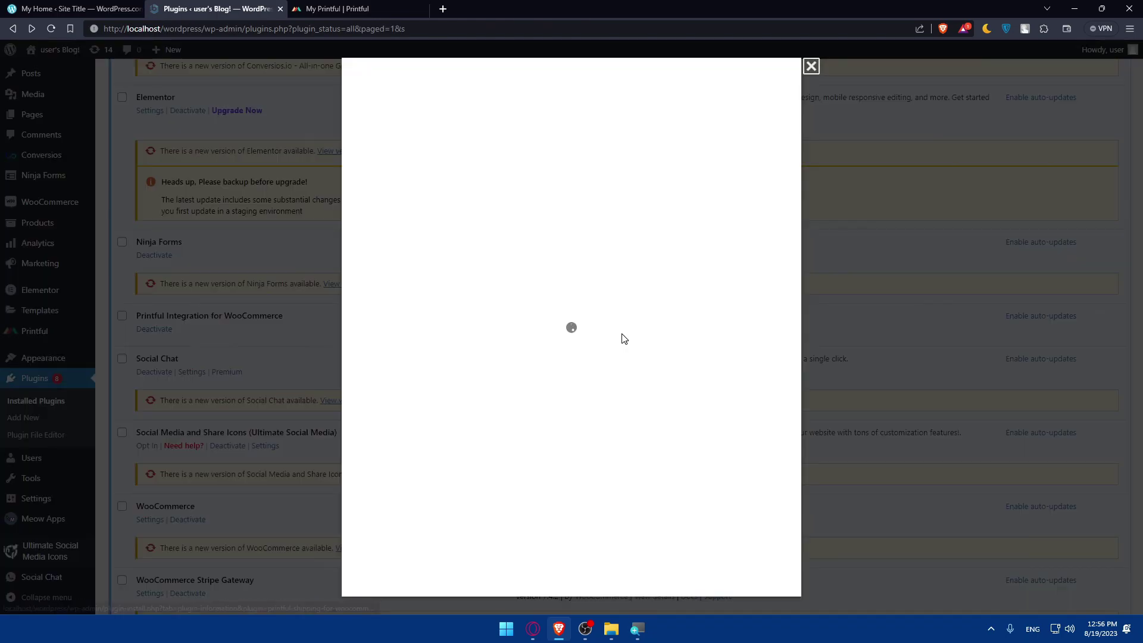
scroll(618, 337, down, 5)
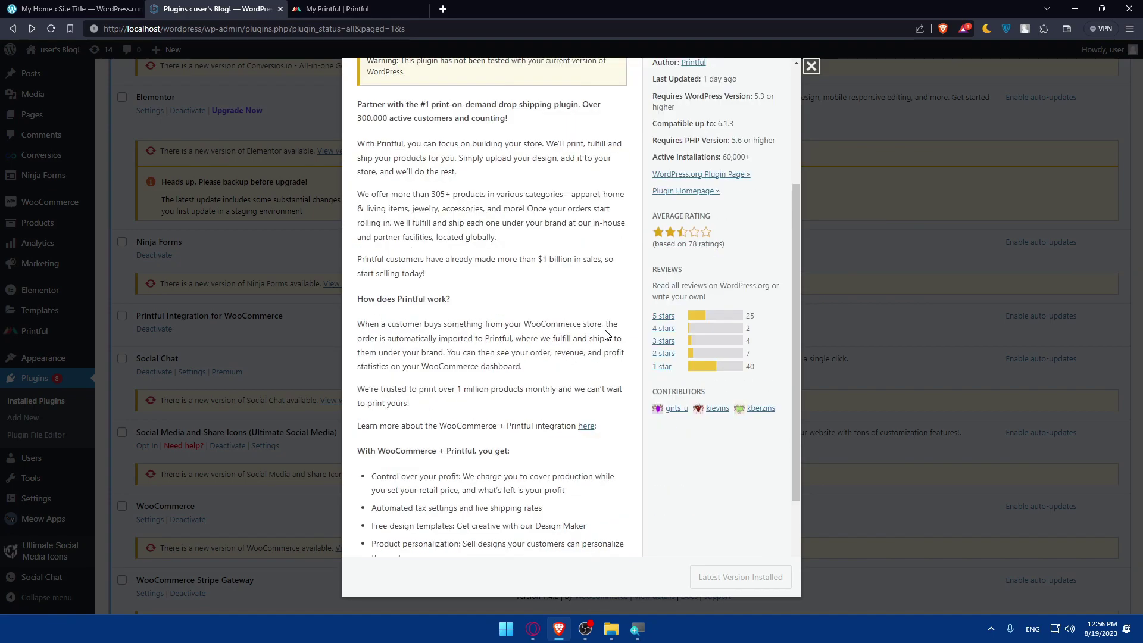
scroll(606, 334, up, 5)
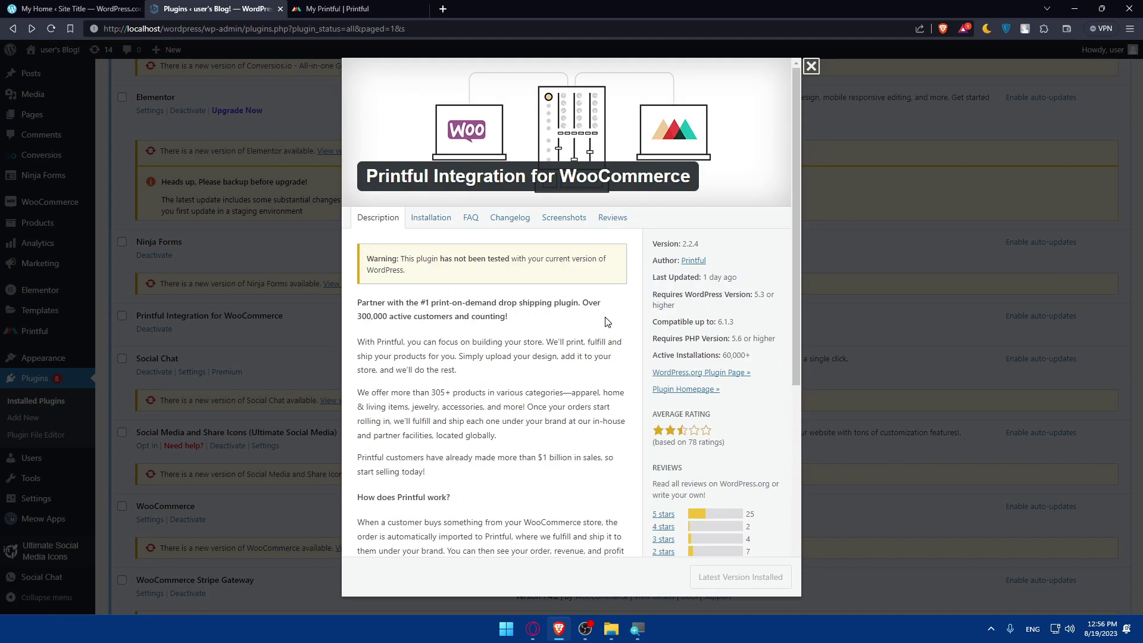
click(811, 67)
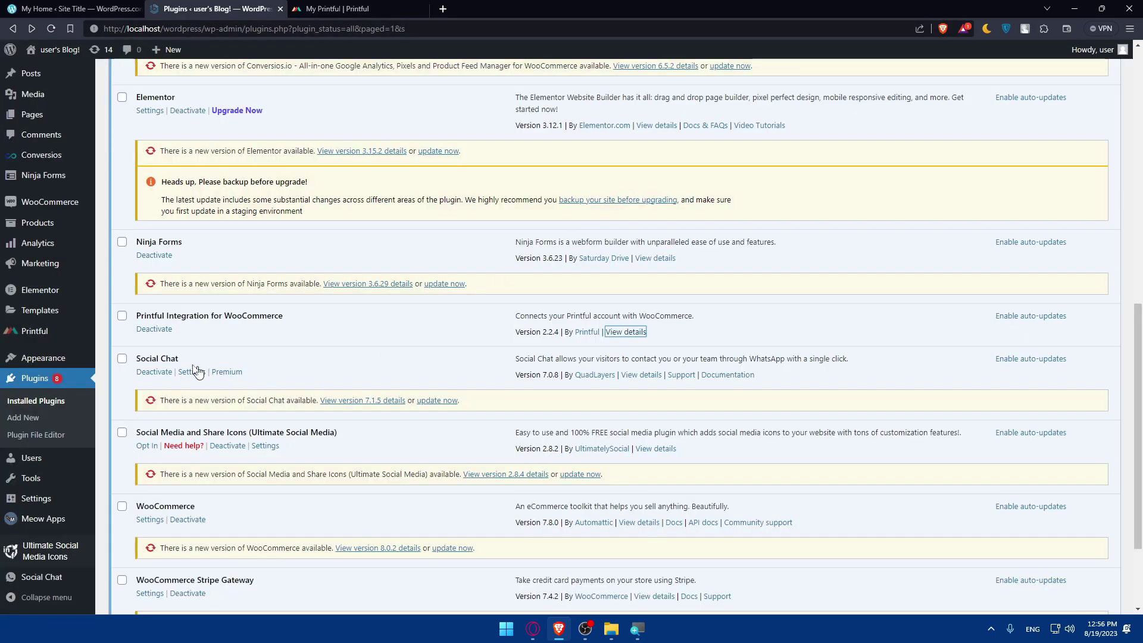
click(314, 332)
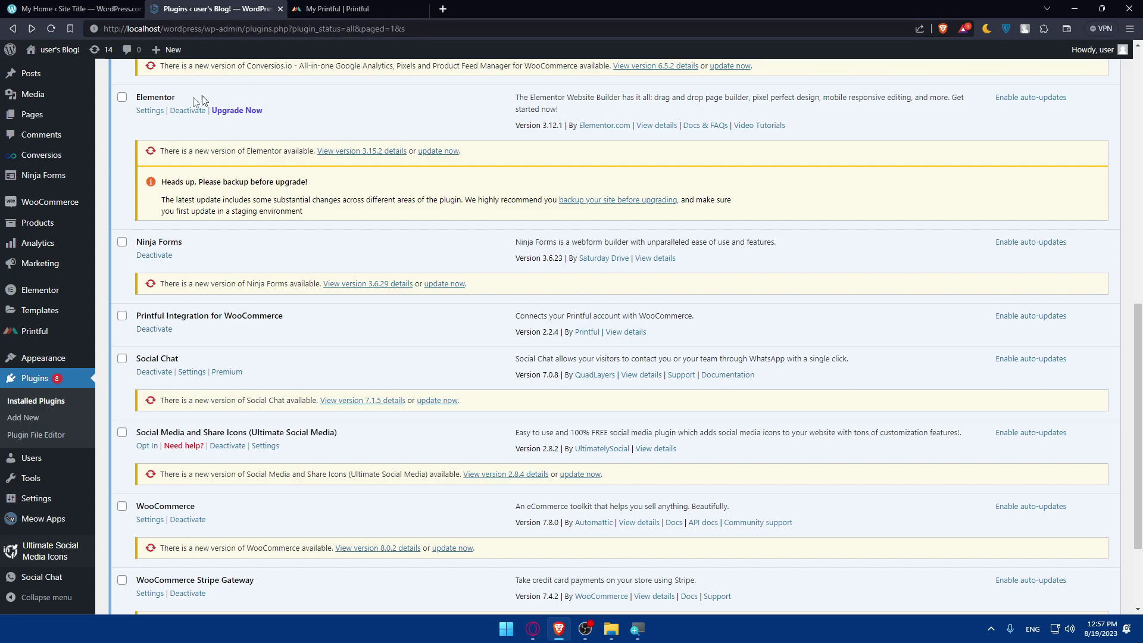
Scroll through the My Printful dashboard, then return to the WordPress Installed Plugins tab
click(360, 10)
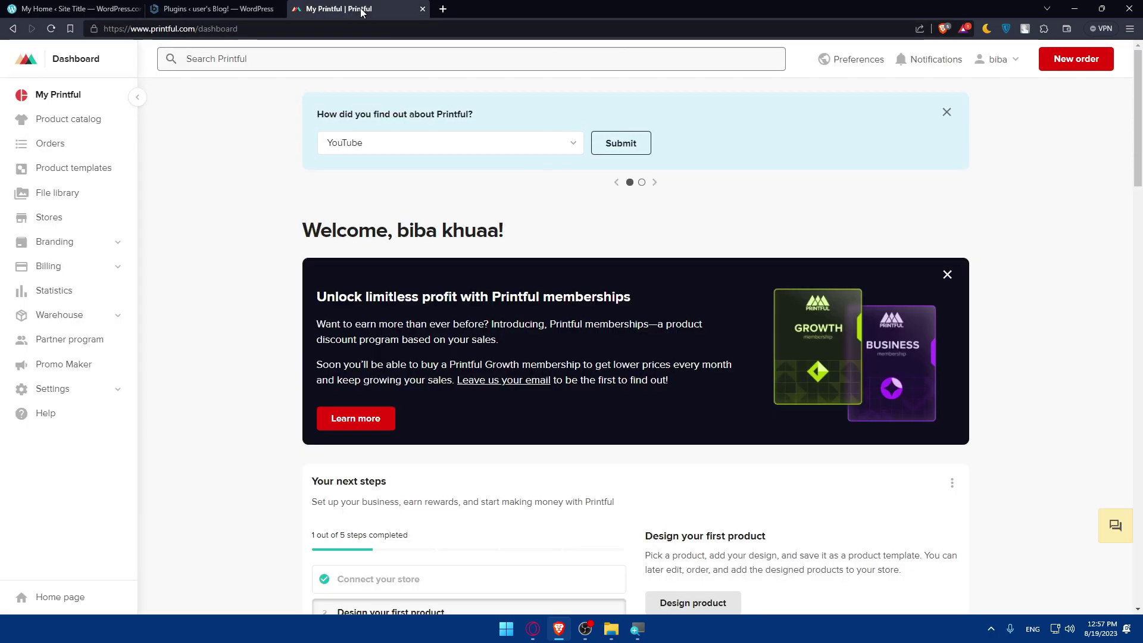
scroll(462, 199, down, 15)
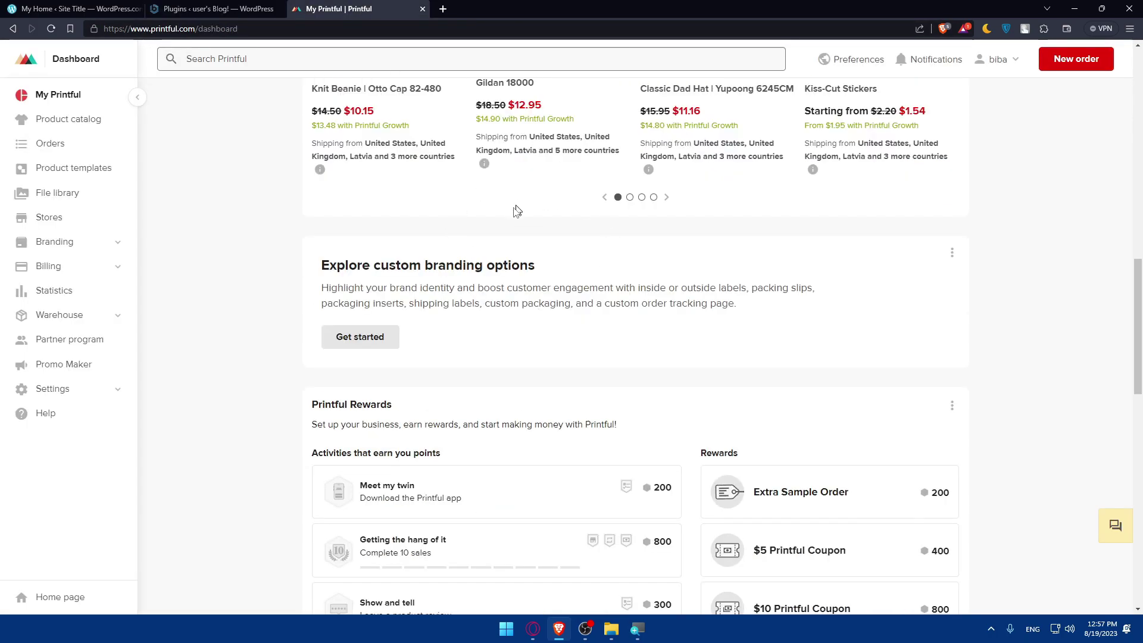
scroll(536, 232, up, 15)
click(178, 8)
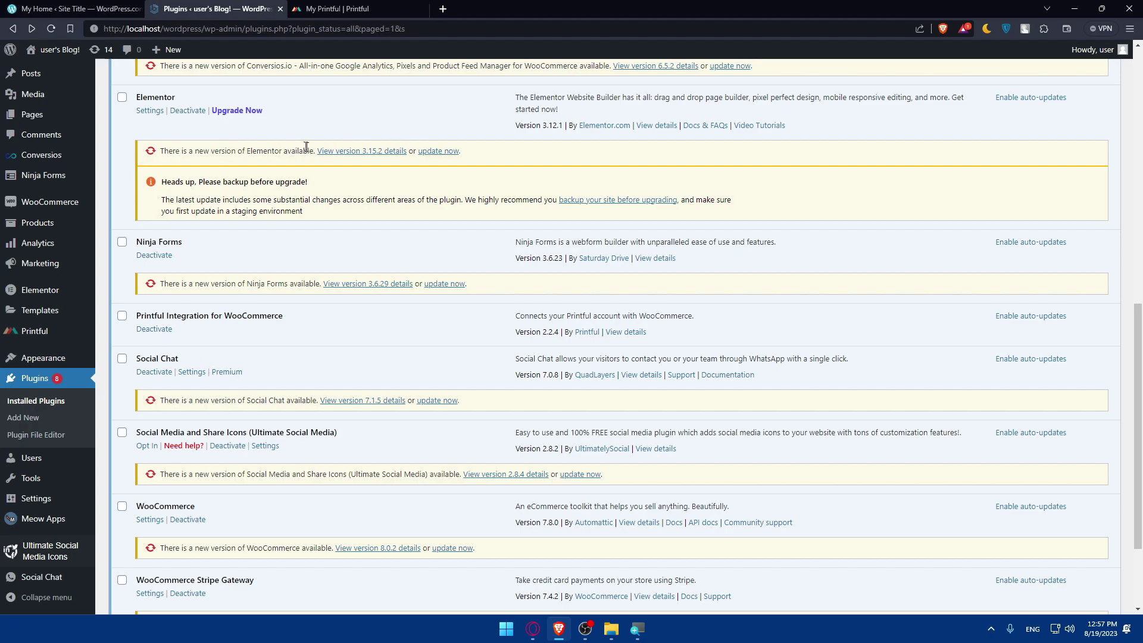
Return to the localhost Installed Plugins tab and scroll to the top of the list
click(33, 7)
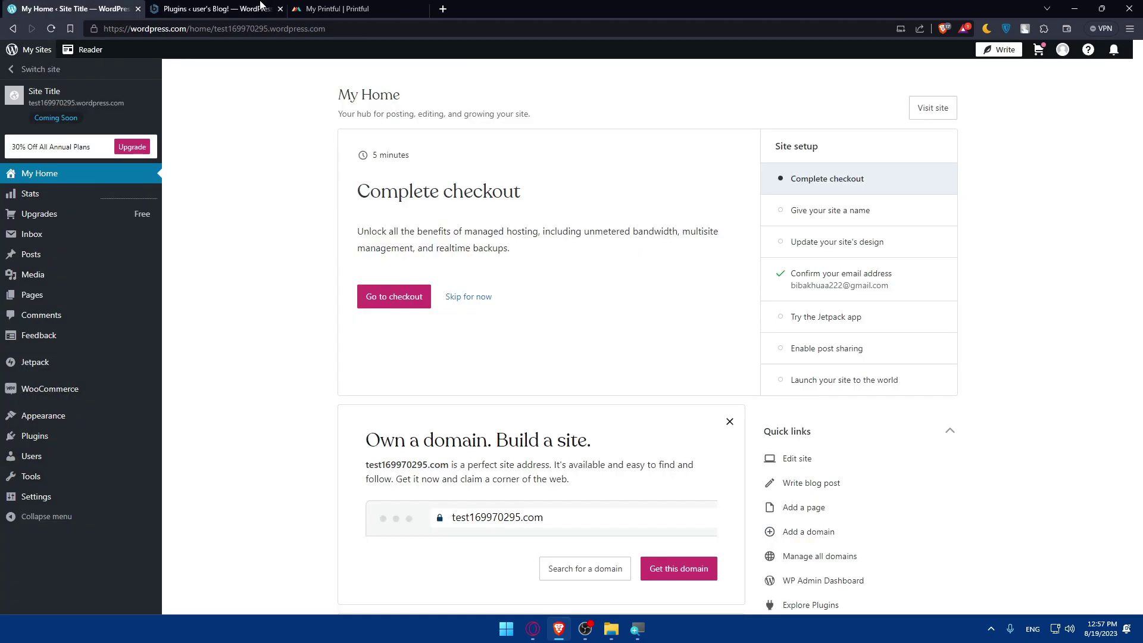
click(214, 8)
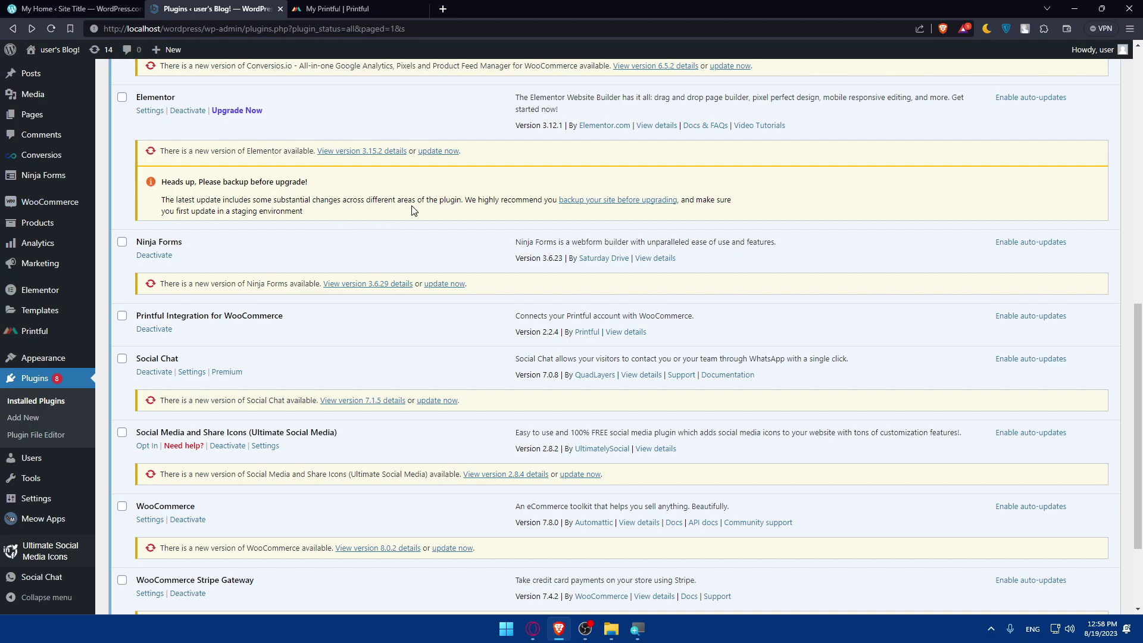
scroll(411, 209, up, 6)
scroll(414, 209, up, 3)
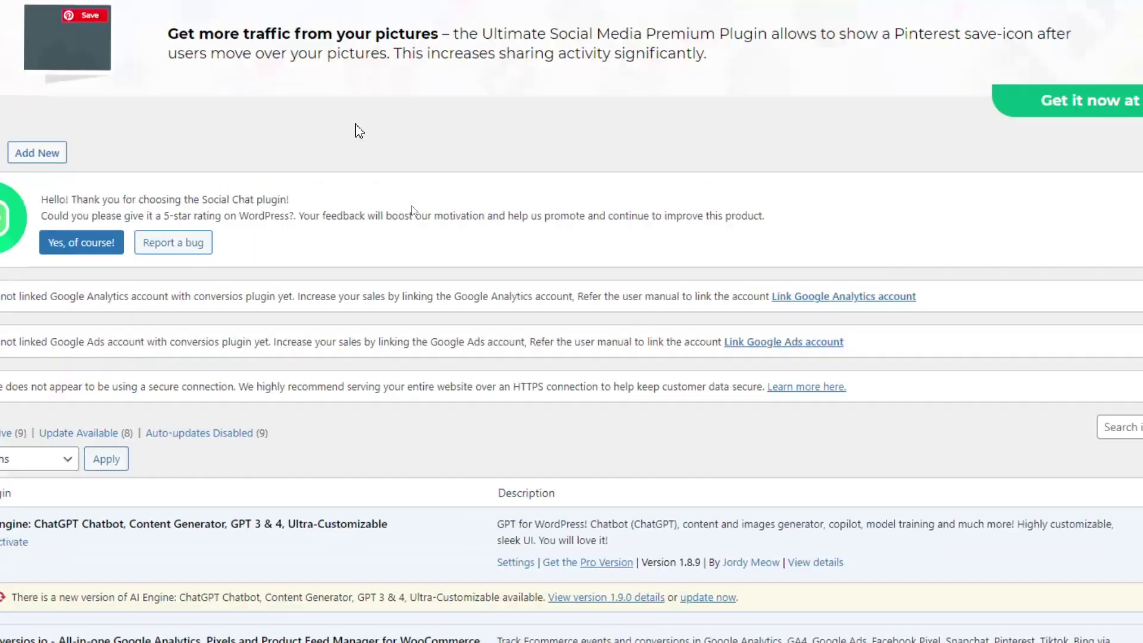